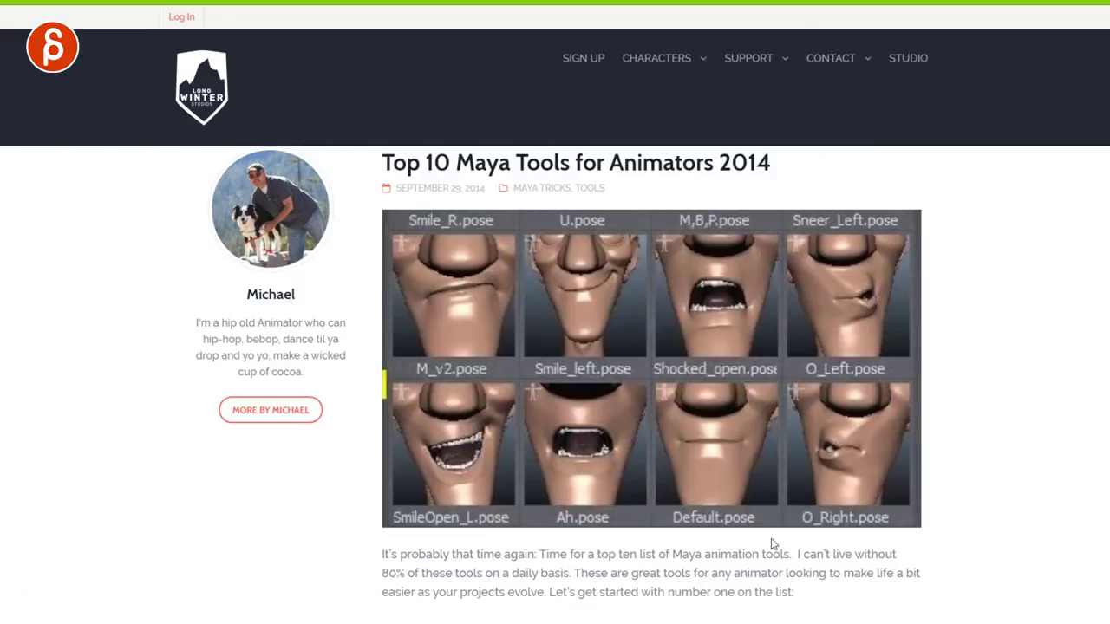
- Read through the blog articles on Maya animation tools, control pickers and the Studio Library installation instructions
scroll(555, 312, "down", 15)
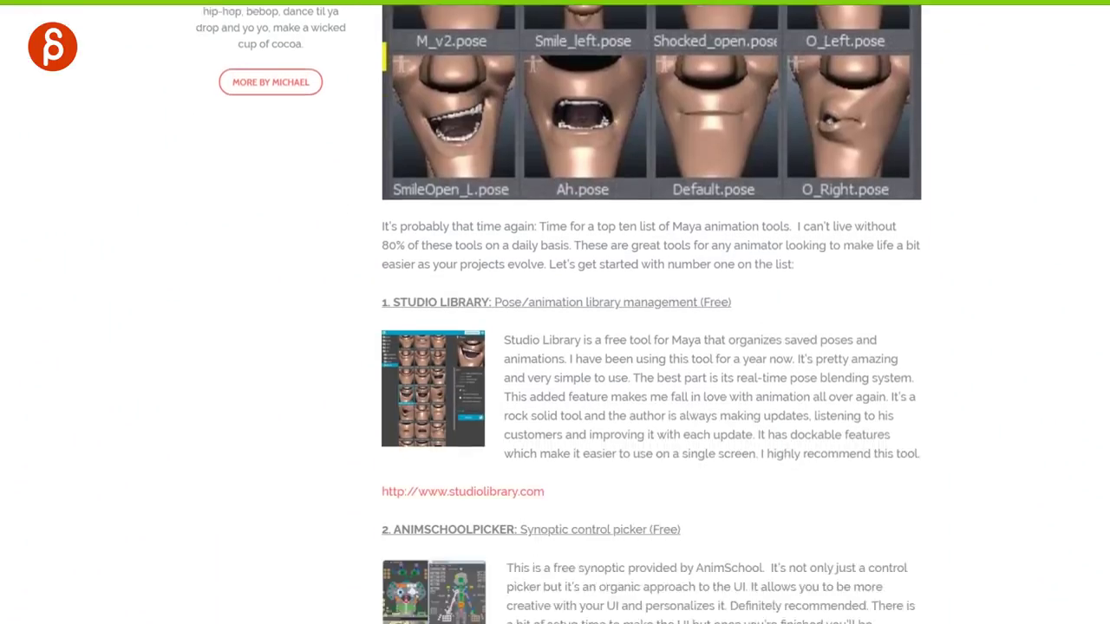
scroll(555, 312, "down", 10)
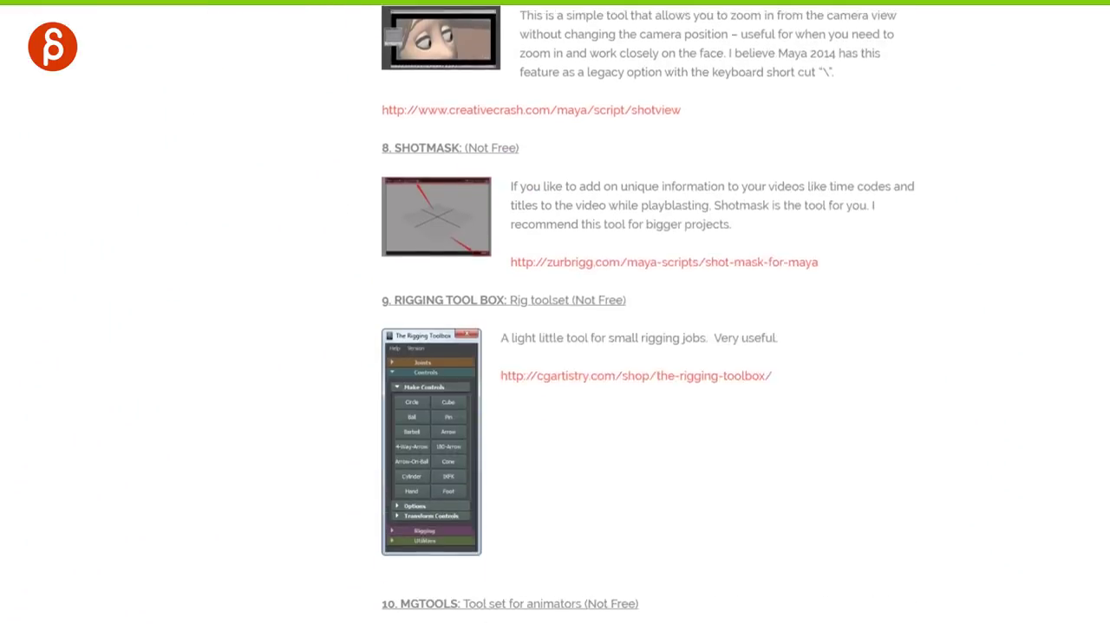
key("Home")
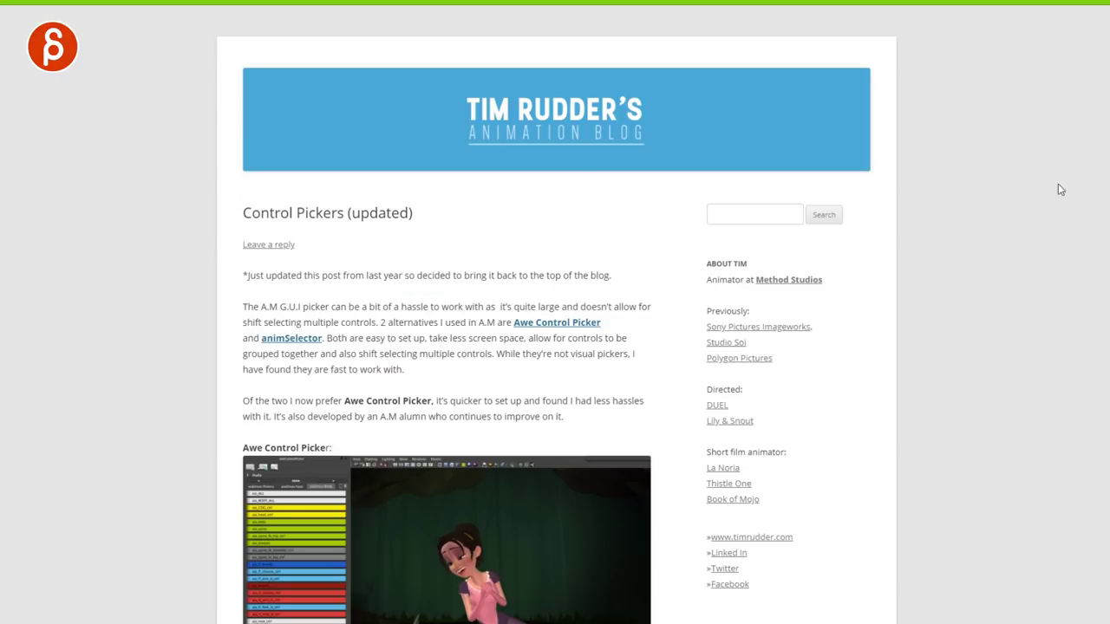
scroll(1106, 185, "down", 10)
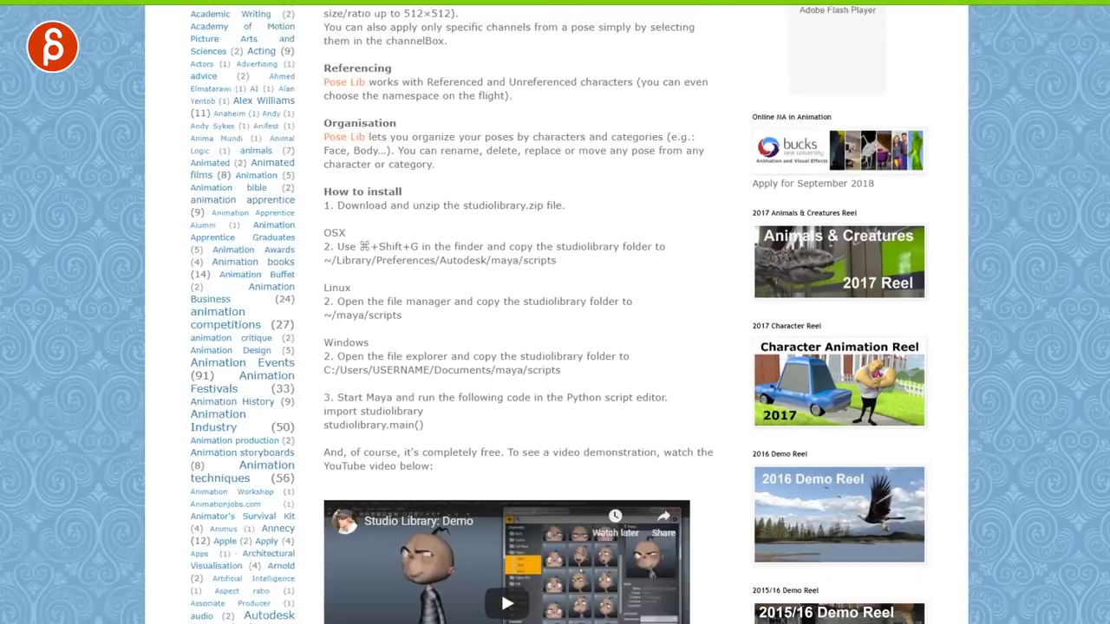
scroll(555, 312, "down", 2)
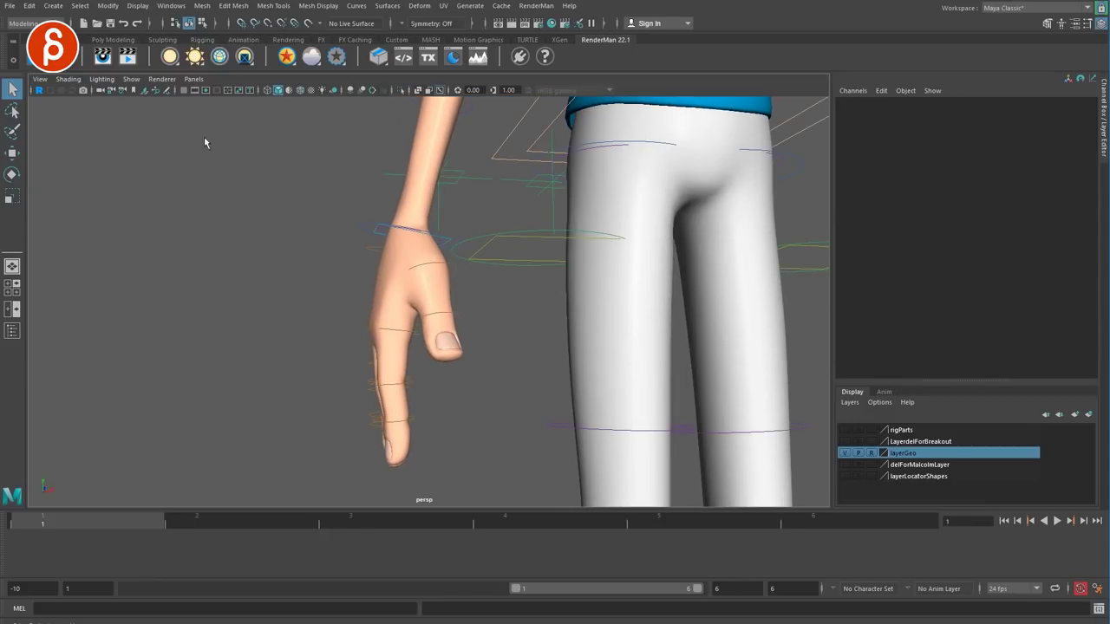
- Show the NURBS curves in the viewport to reveal the hand's finger controls
left_click_drag(281, 346, 327, 330, "alt")
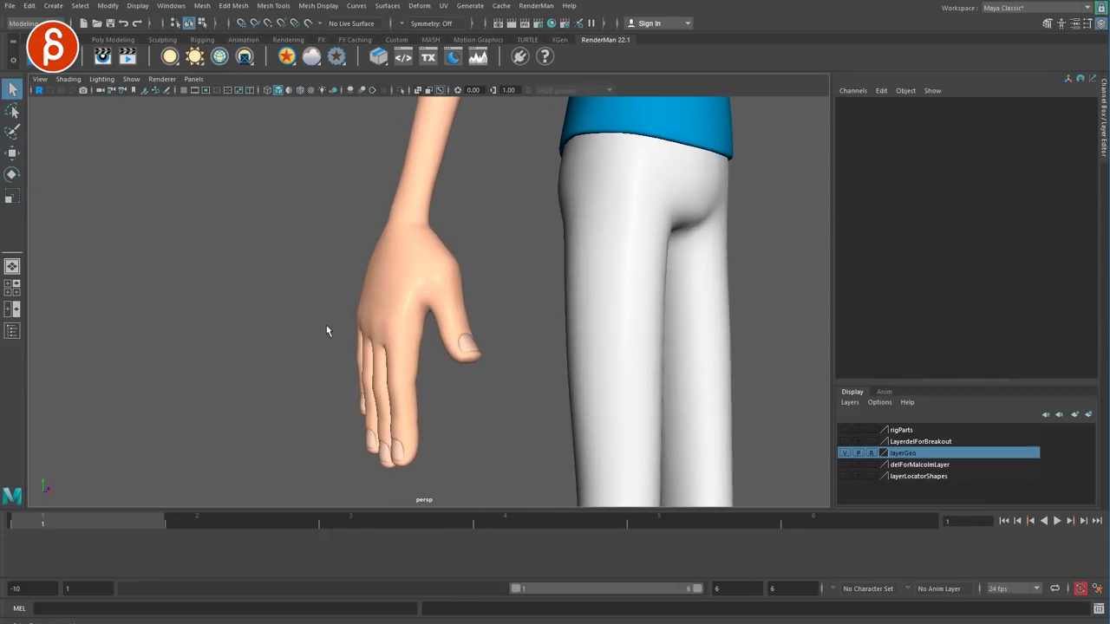
left_click(131, 78)
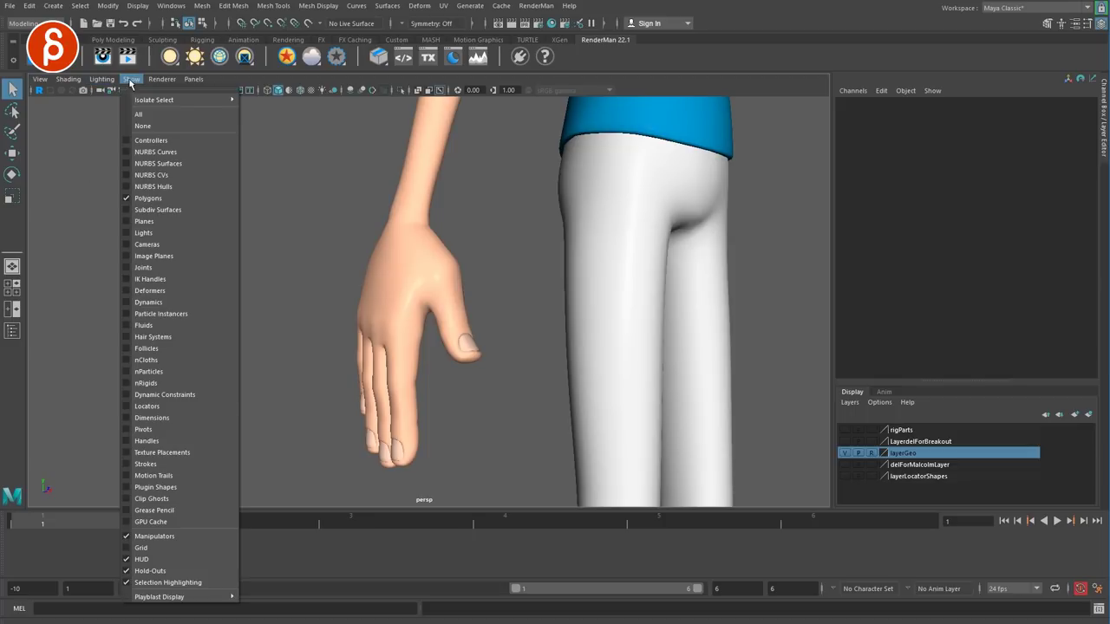
left_click(152, 153)
- Try rotating the right-hand finger controls ctlFingerD2Rt and ctlFingerD3Rt, then undo the rotations and deselect
left_click(333, 375)
key("e")
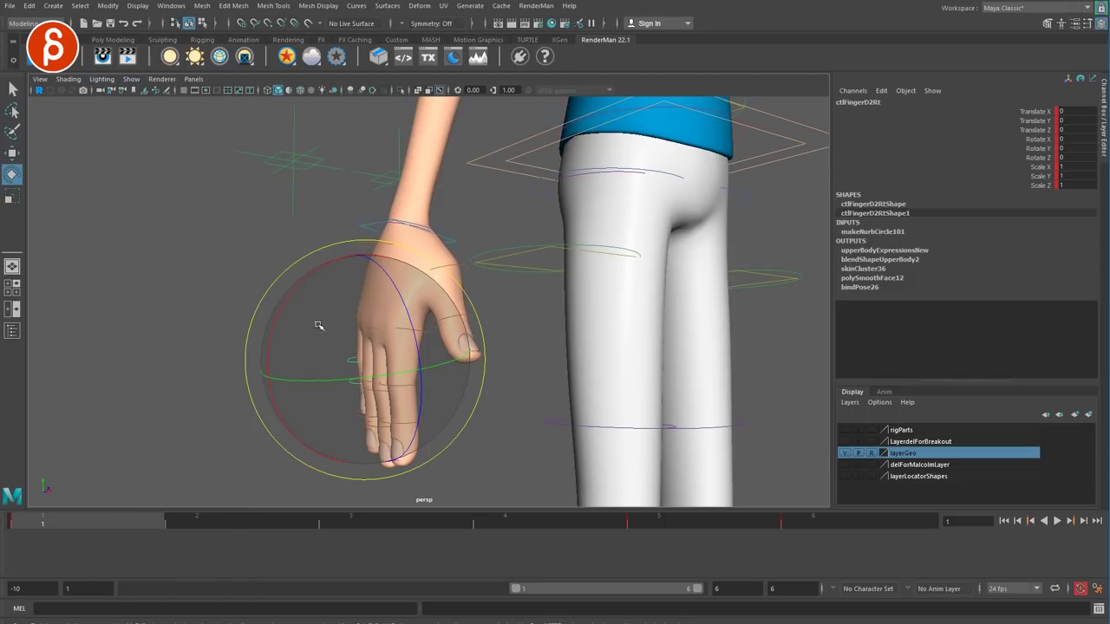
left_click(358, 384)
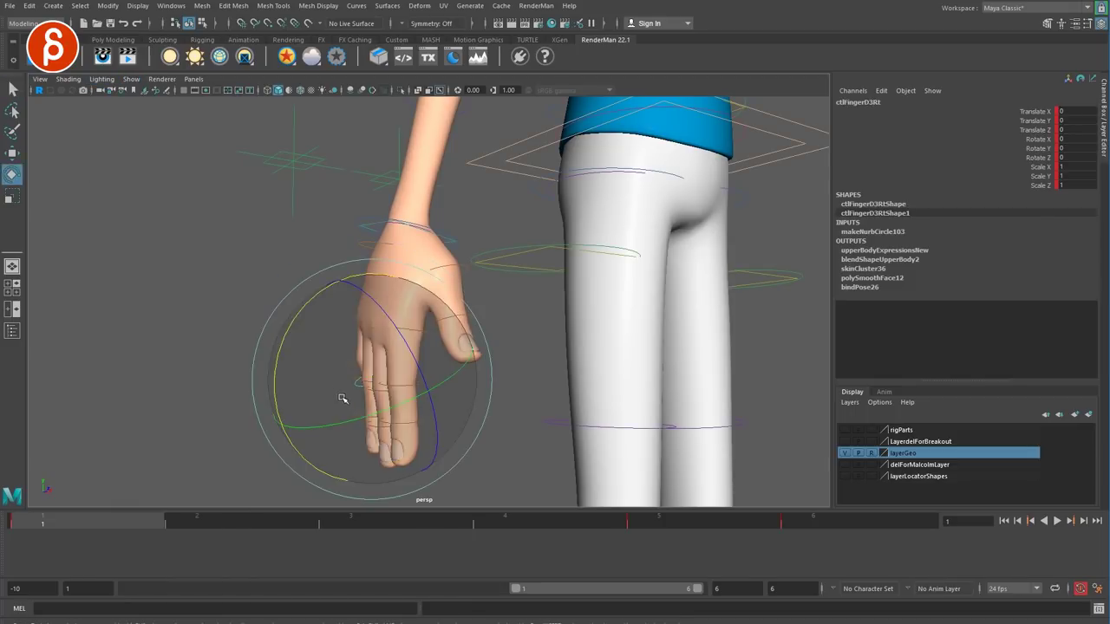
left_click_drag(297, 329, 285, 341)
key("q")
left_click_drag(339, 401, 494, 401, "alt")
key("ctrl+z")
left_click(496, 409)
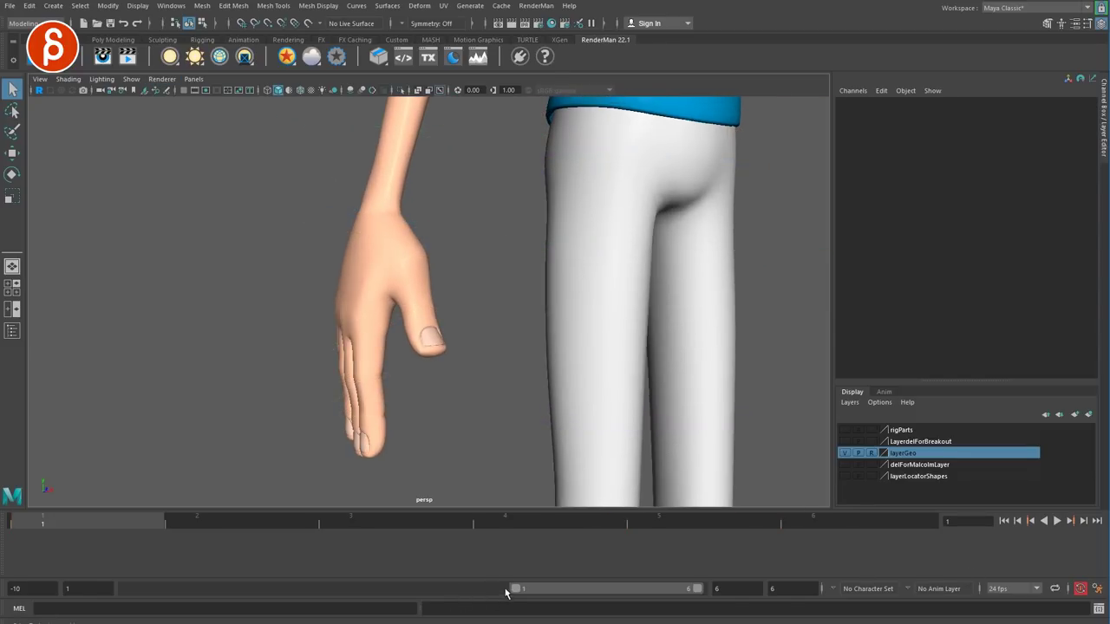
- Extend the playback range to start at frame -10 and go to that frame
left_click_drag(508, 592, 197, 591)
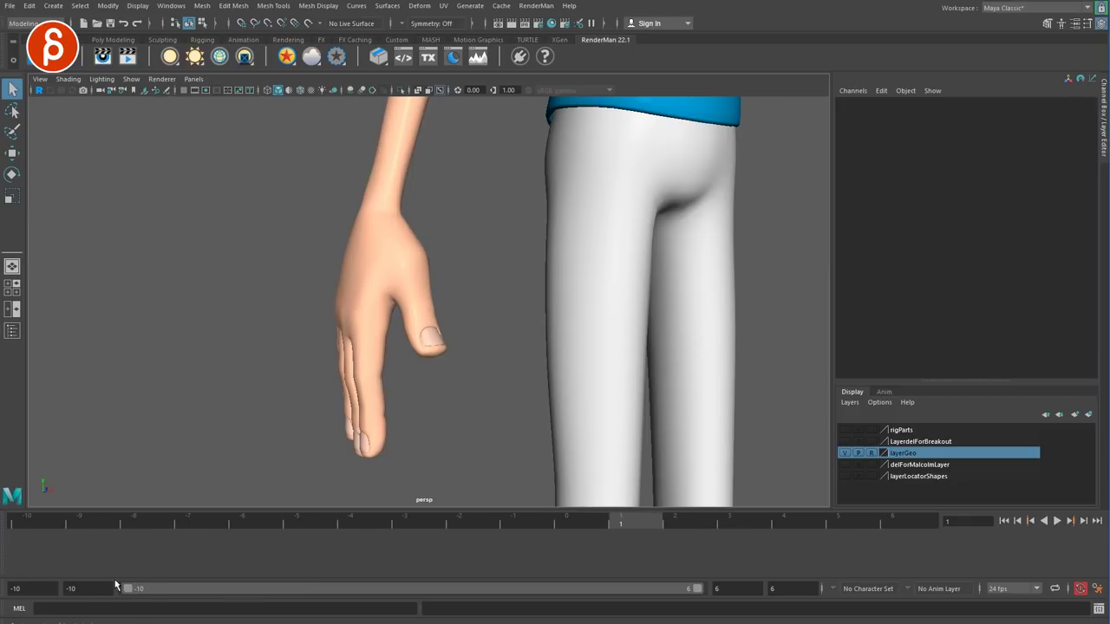
left_click(26, 520)
left_click_drag(383, 423, 462, 351, "alt")
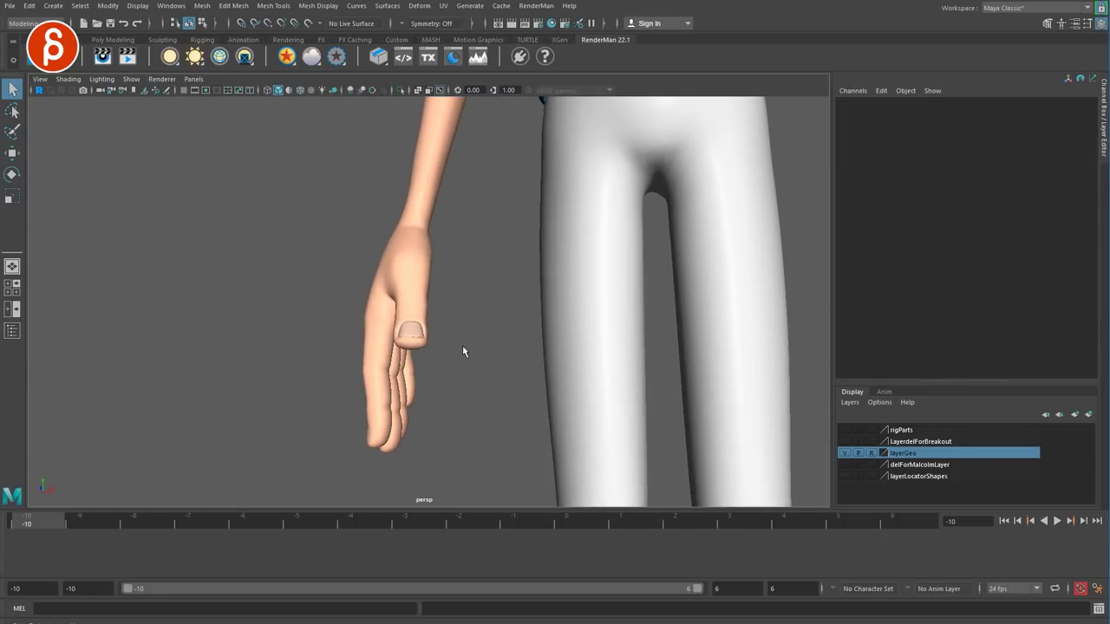
- Bring up the Custom shelf and the Script Editor, and clear the editor's history
left_click(396, 40)
left_click(1098, 611)
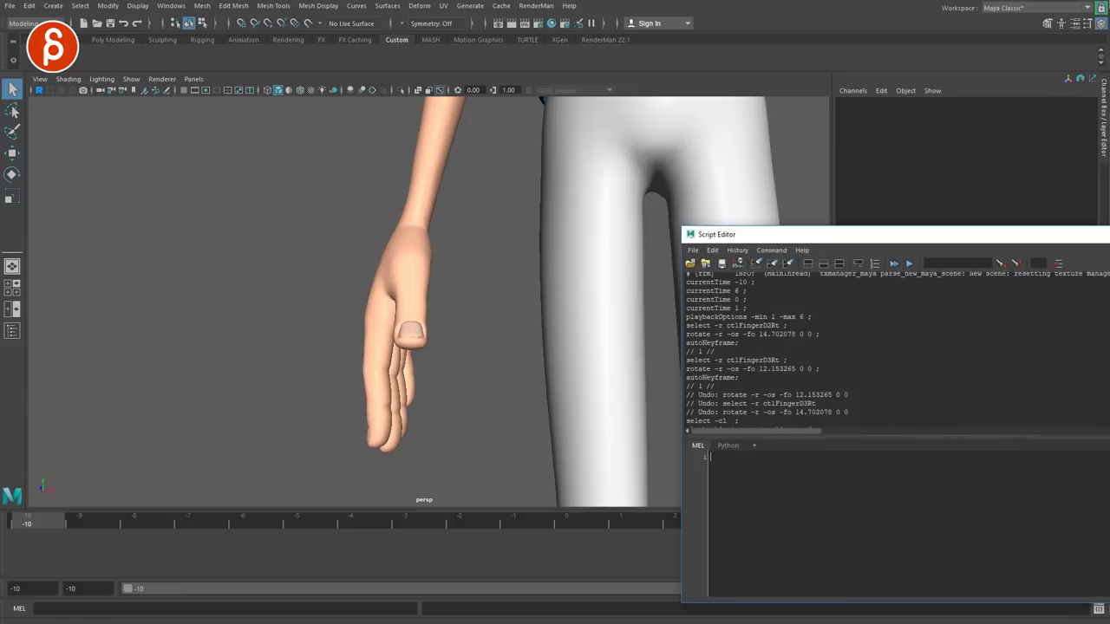
left_click(719, 251)
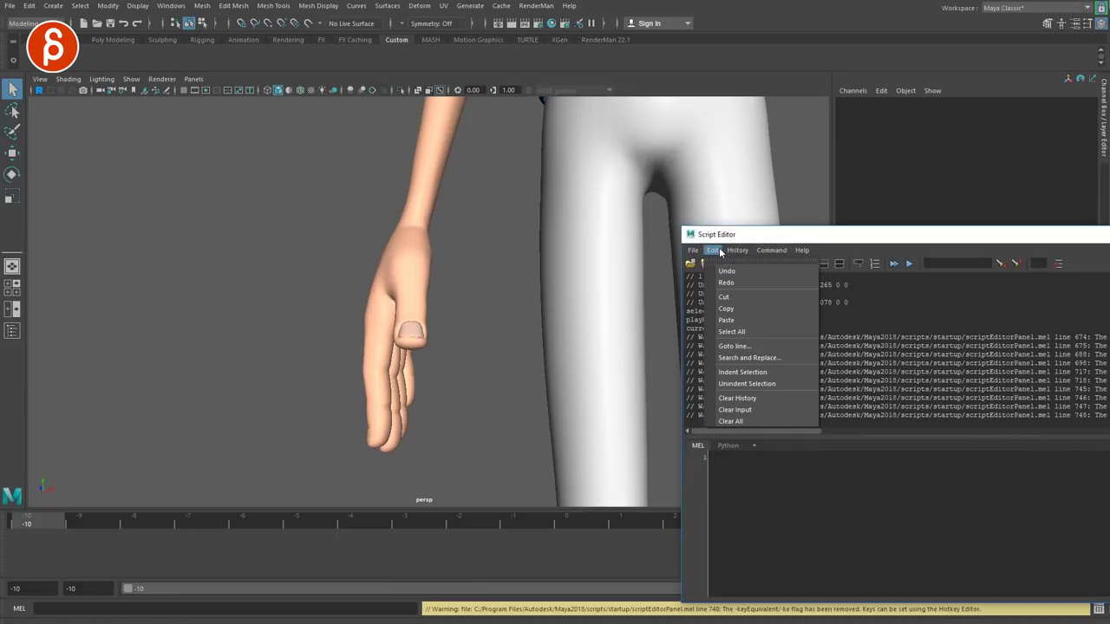
left_click(727, 399)
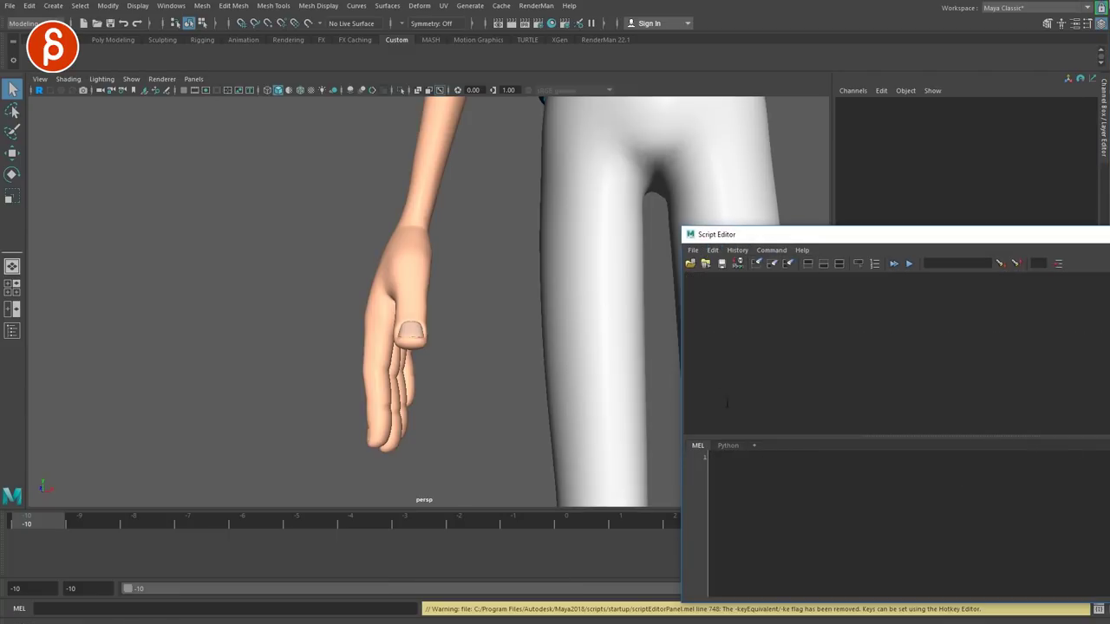
- Show the NURBS curves with the character in wireframe and select all finger and thumb controls of the right hand
left_click_drag(411, 428, 254, 243, "alt")
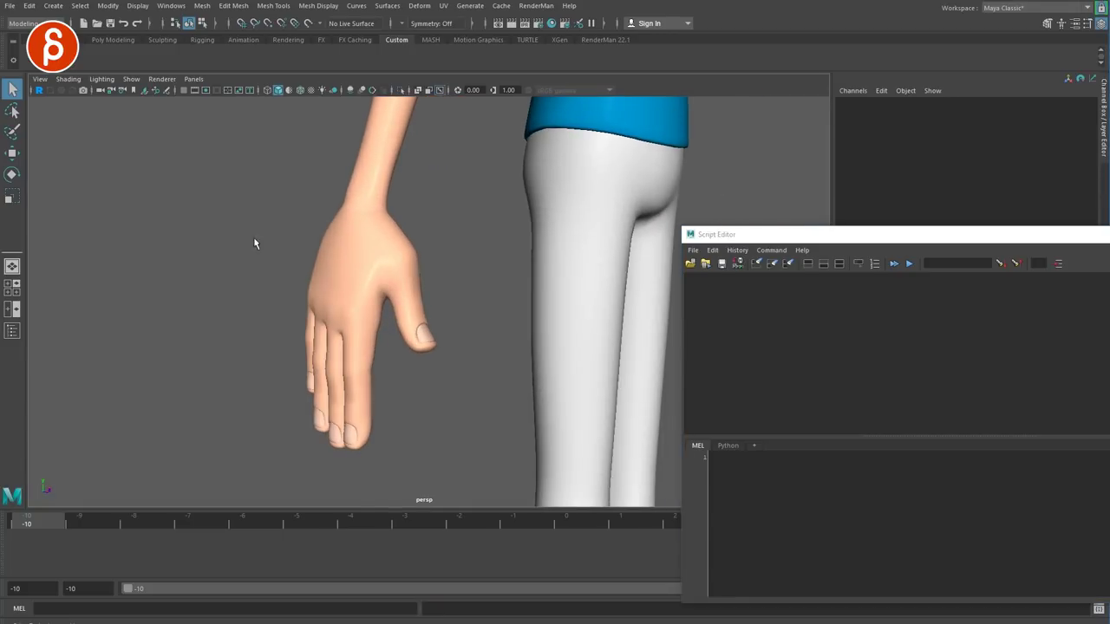
left_click(130, 79)
left_click(160, 151)
key("4")
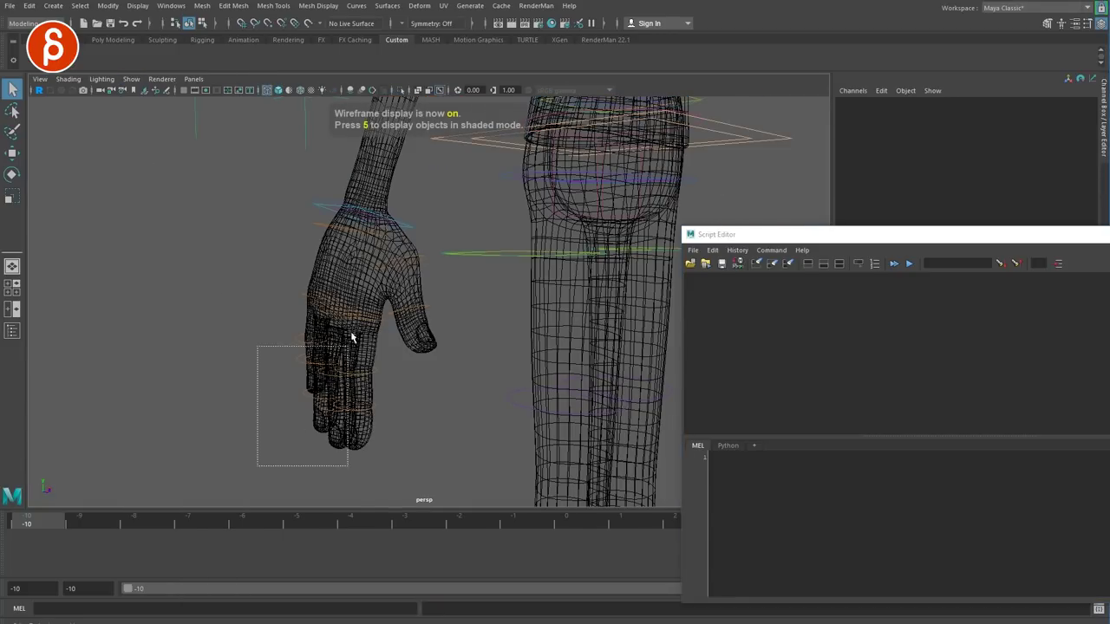
left_click_drag(416, 247, 419, 254)
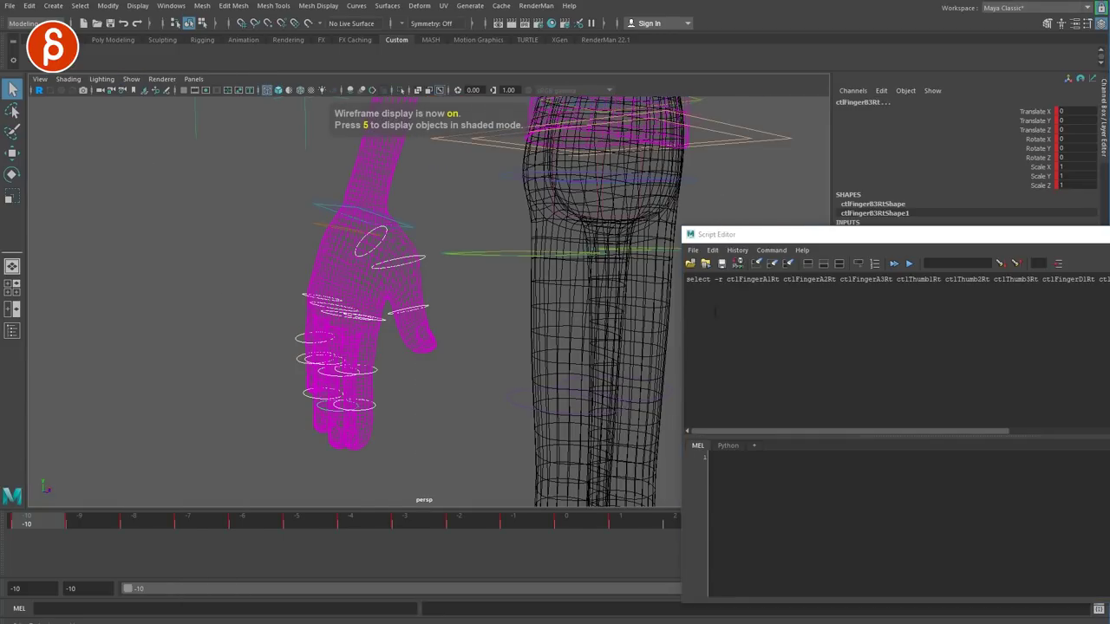
- Save the logged select command to the Custom shelf as a MEL script and test it by reselecting the hand controls
left_click_drag(686, 279, 705, 294)
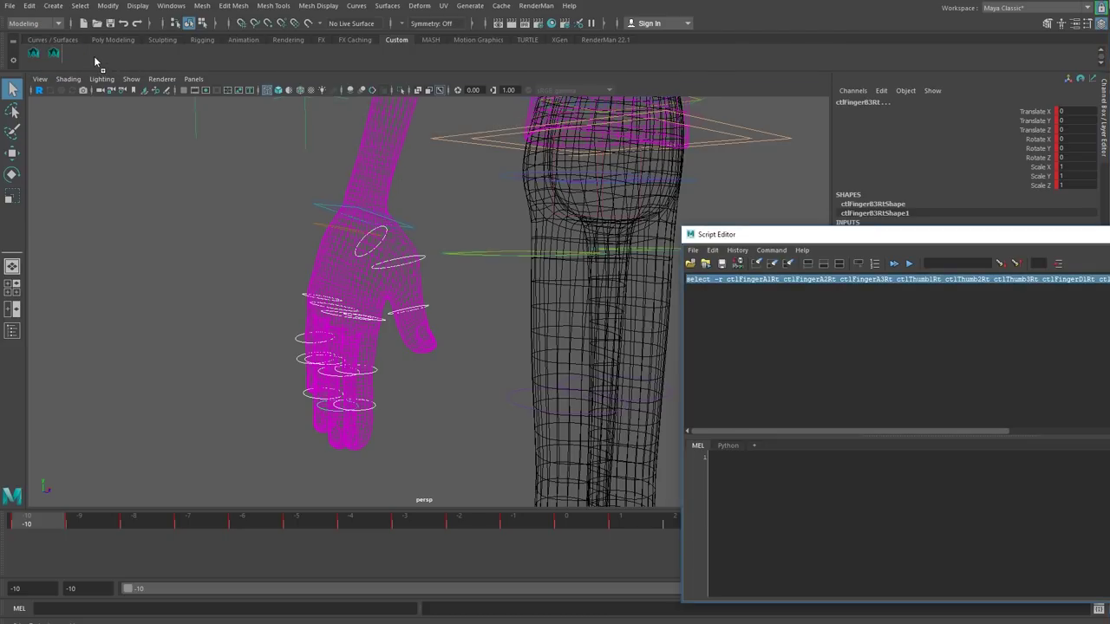
middle_click_drag(95, 61, 95, 62)
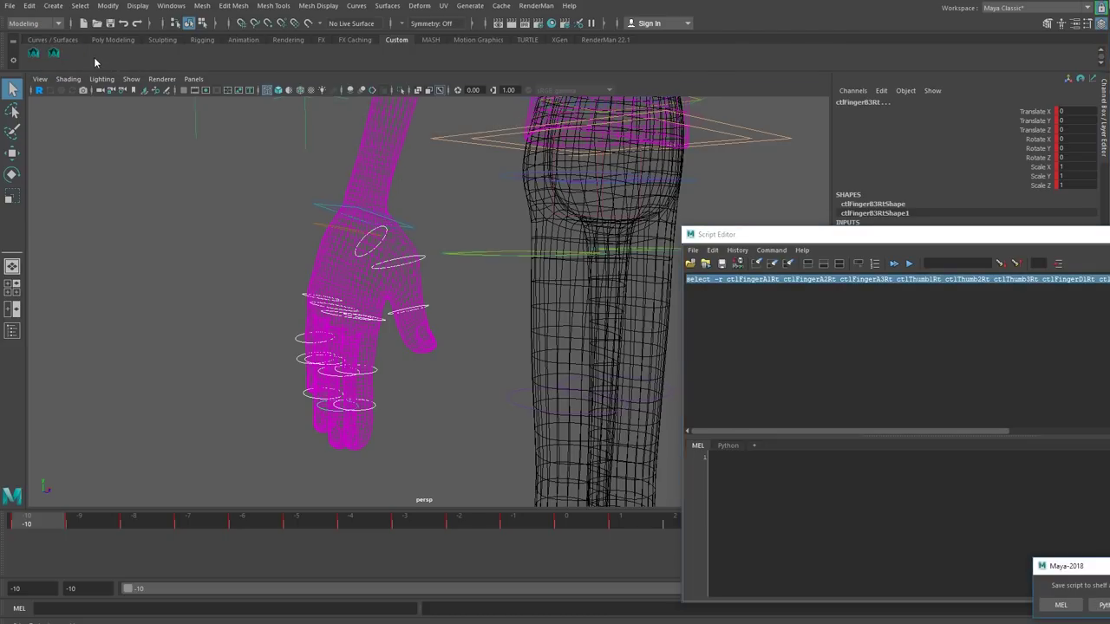
left_click(1057, 606)
left_click(77, 134)
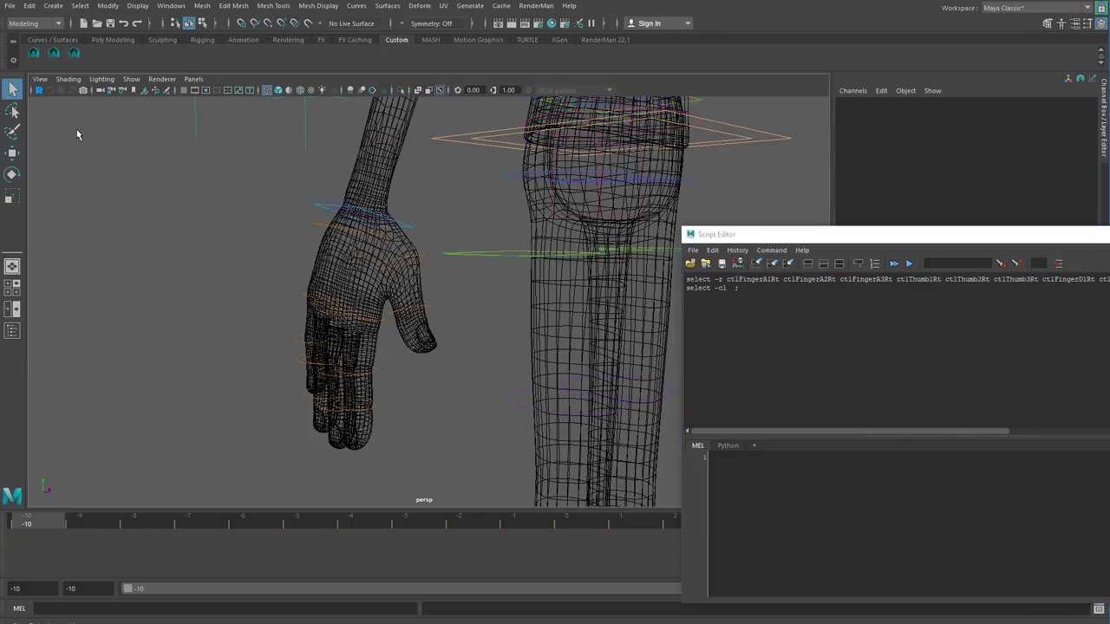
left_click(77, 56)
left_click(176, 285)
- Return the viewport to shaded display with textures
key("6")
left_click_drag(376, 385, 330, 380, "alt")
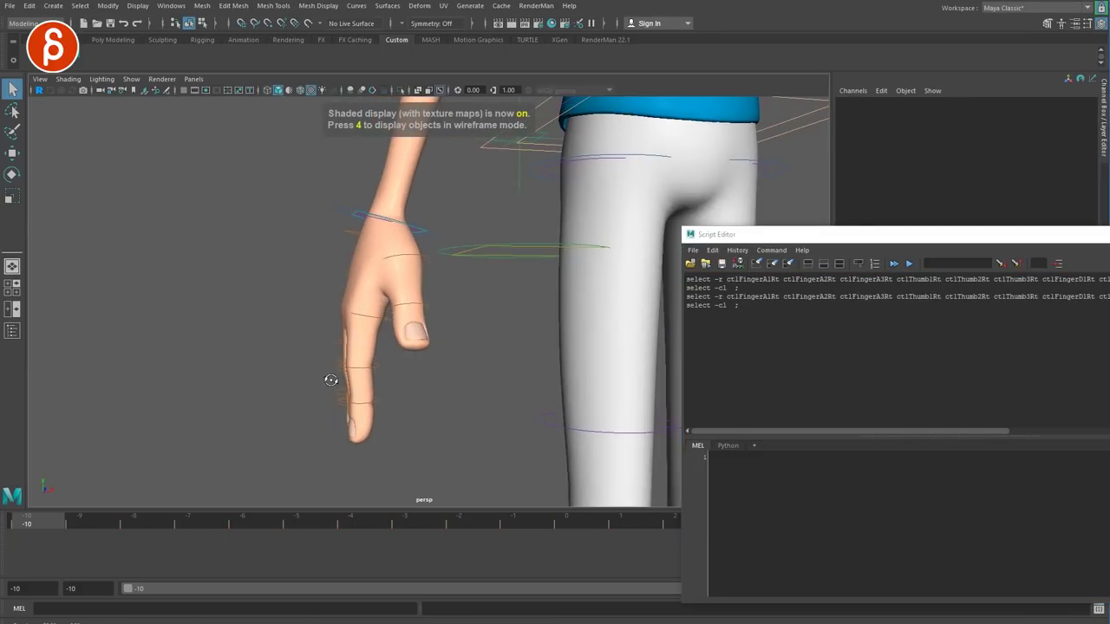
left_click(621, 328)
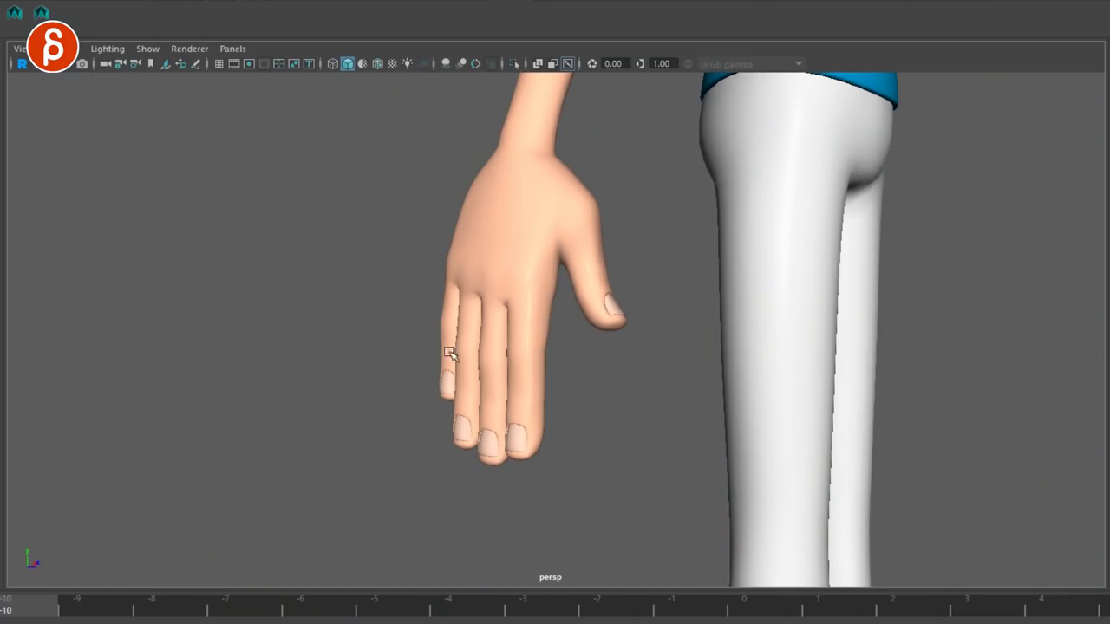
- Examine the spread-finger pose at frame -9 and the hand pose at frame -8 from several sides
left_click_drag(321, 412, 347, 413, "alt")
left_click(86, 610)
left_click_drag(431, 478, 471, 496, "alt")
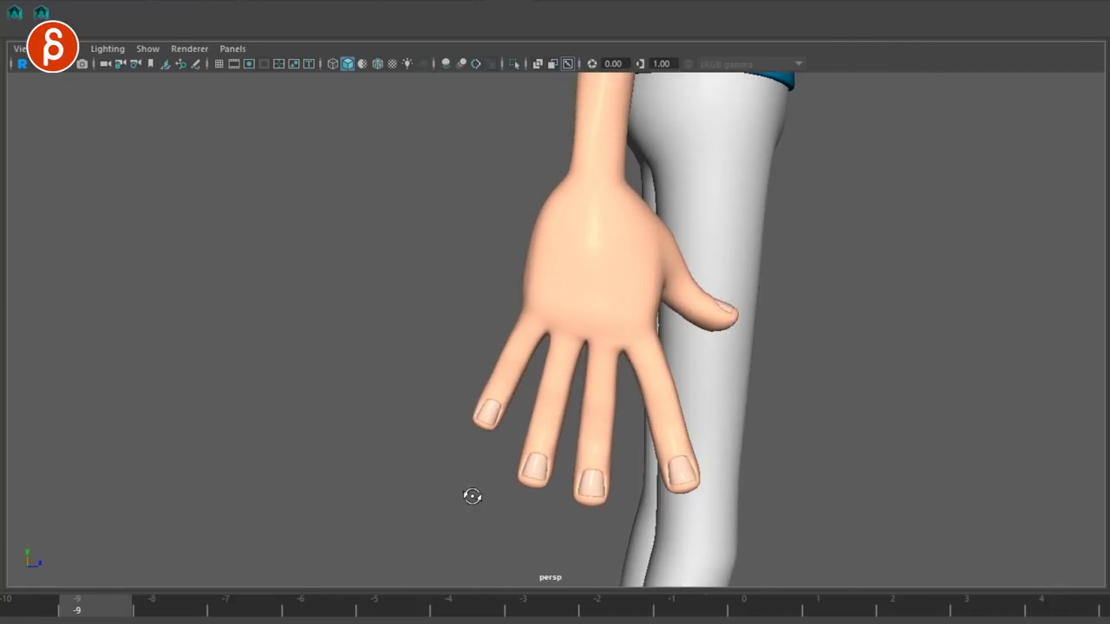
left_click_drag(590, 483, 497, 418, "alt")
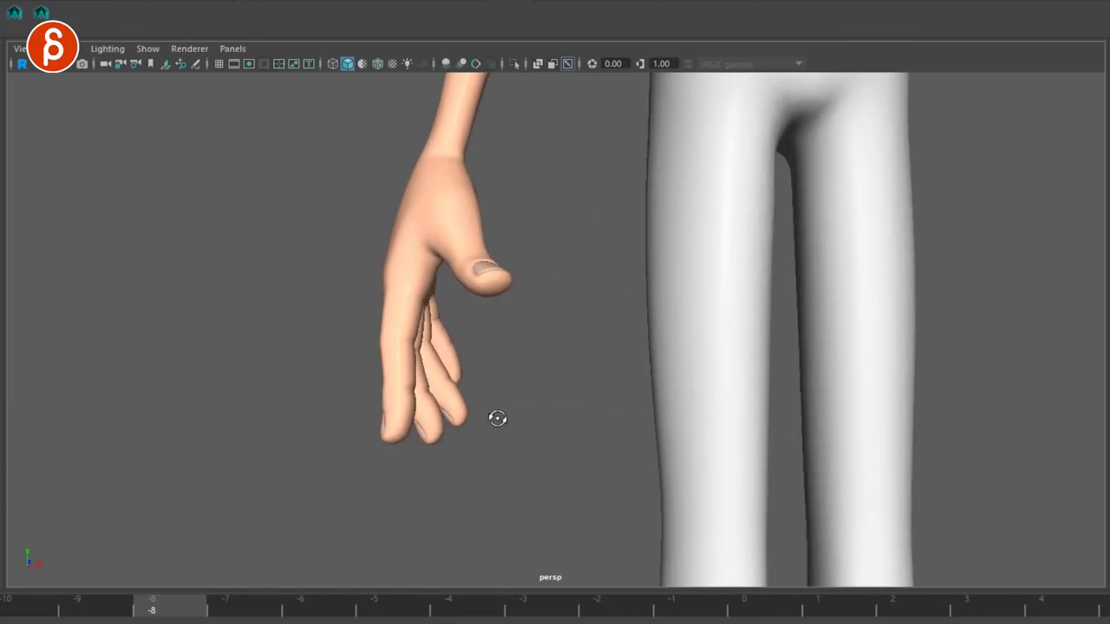
left_click_drag(594, 419, 324, 218, "alt")
left_click_drag(444, 407, 459, 315, "alt")
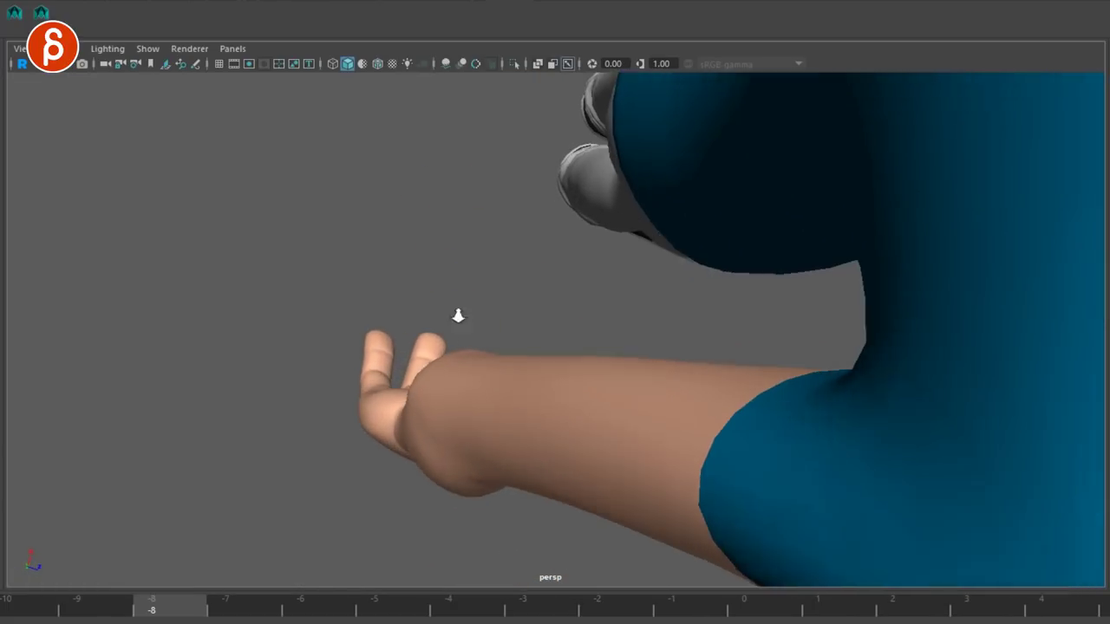
left_click_drag(627, 206, 574, 418, "alt")
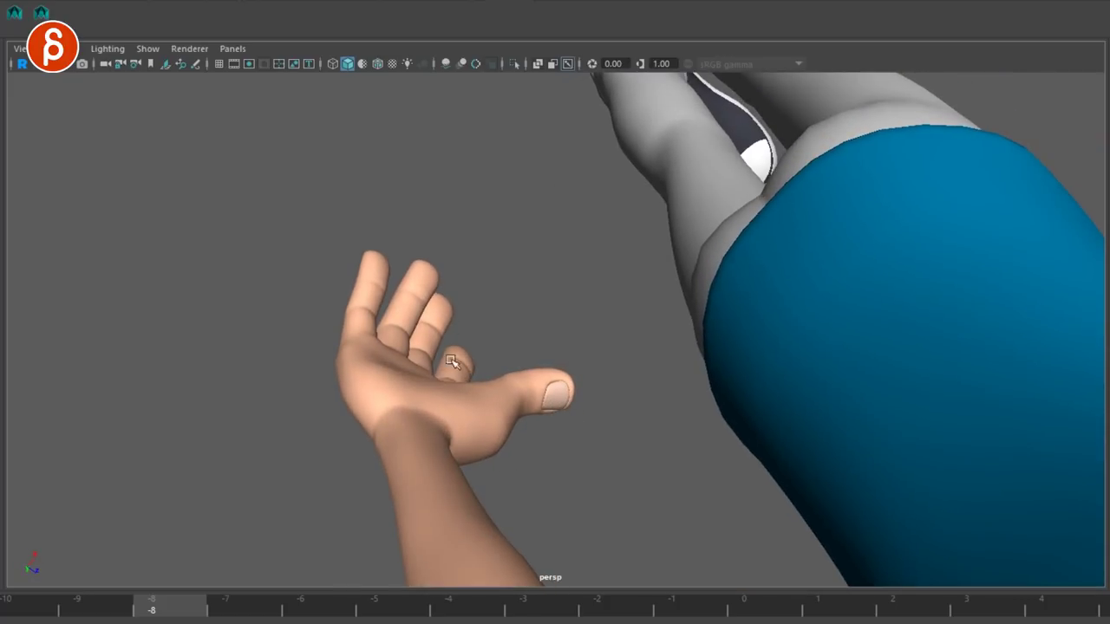
- Compare the right-hand poses at frames -7, -10 and -5
left_click_drag(451, 360, 602, 420, "alt")
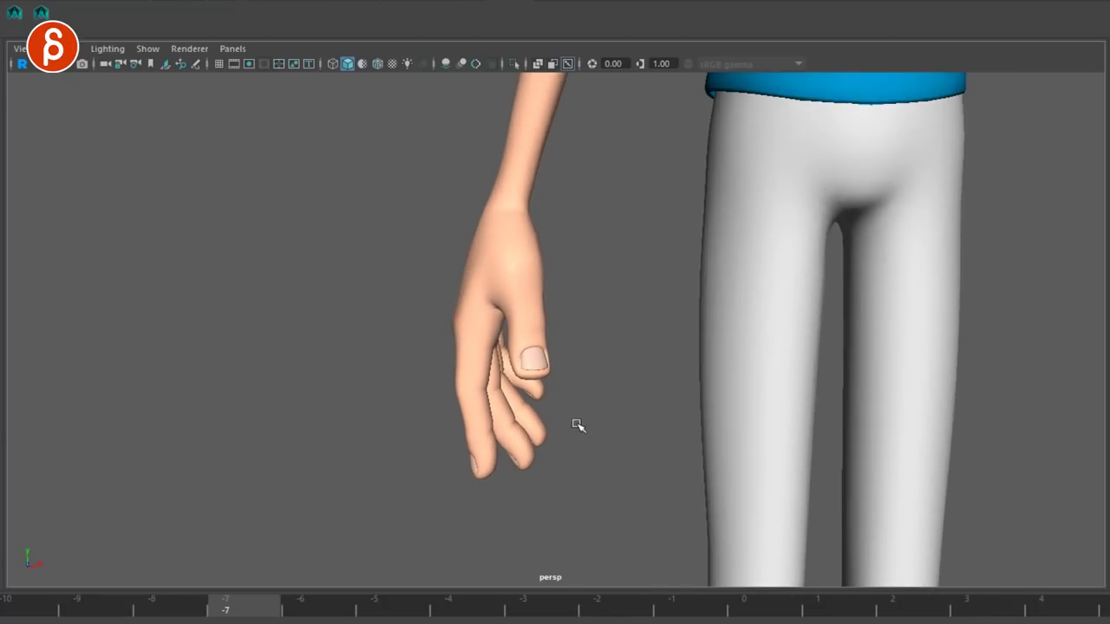
left_click_drag(605, 442, 675, 436, "alt")
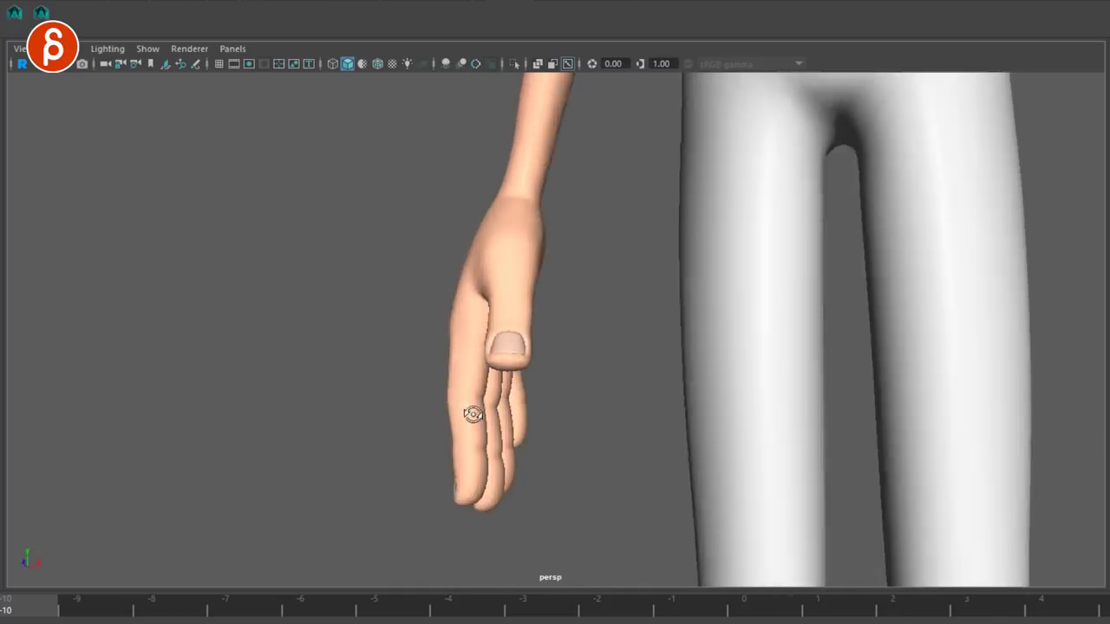
left_click_drag(473, 413, 373, 541, "alt")
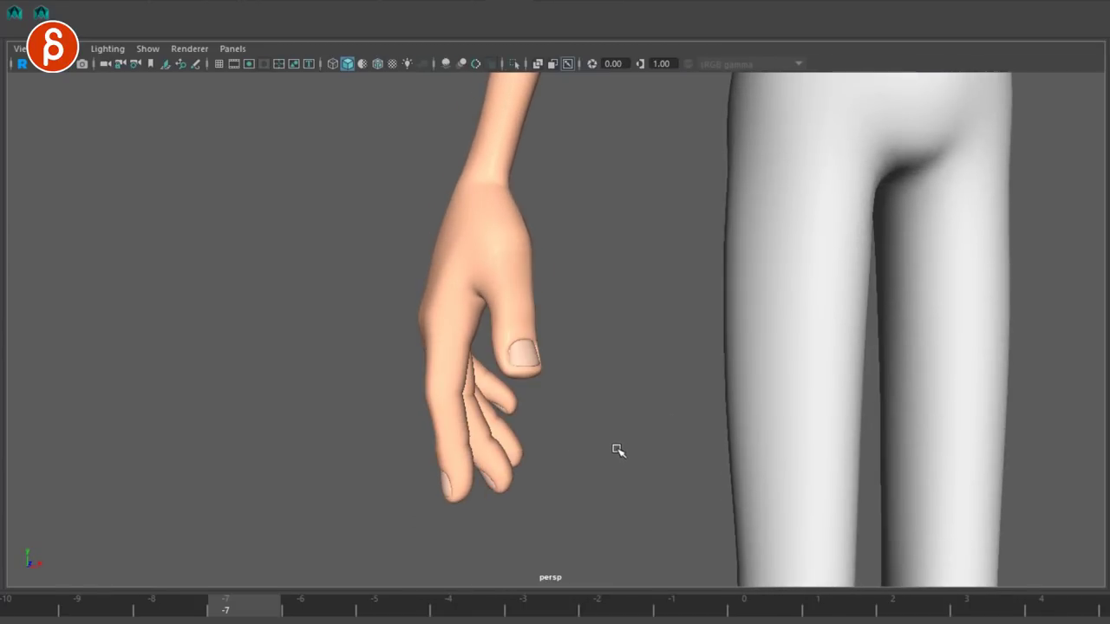
left_click_drag(647, 468, 744, 463, "alt")
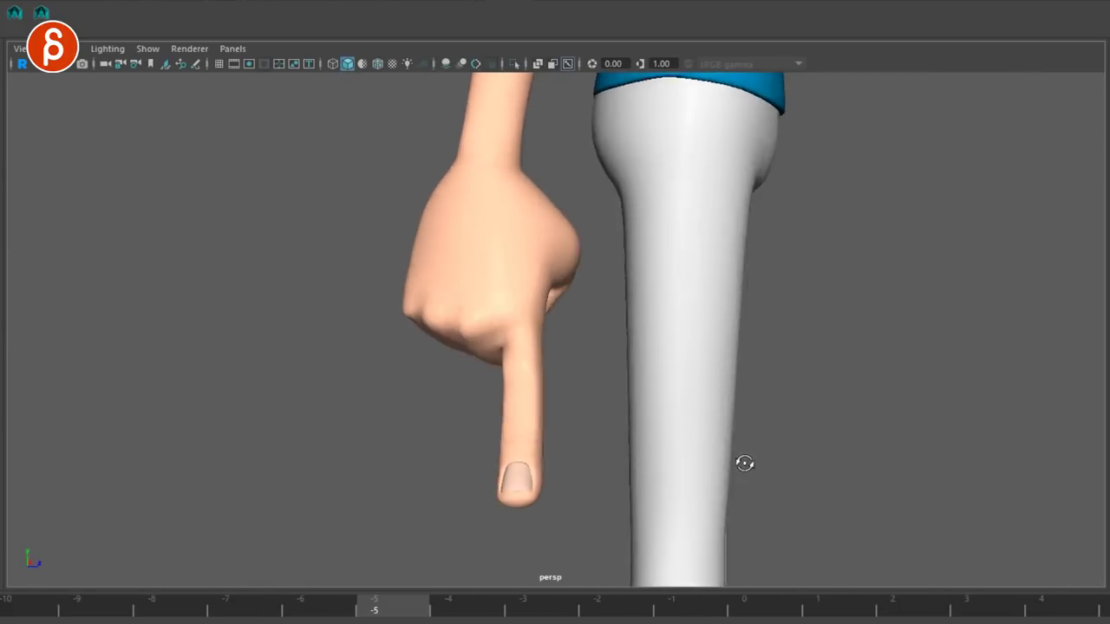
left_click_drag(737, 418, 782, 486, "alt")
left_click_drag(692, 467, 501, 448, "alt")
left_click_drag(660, 404, 726, 451, "alt")
- Go to frame -1 and examine that hand pose from the thumb and palm sides
key("period")
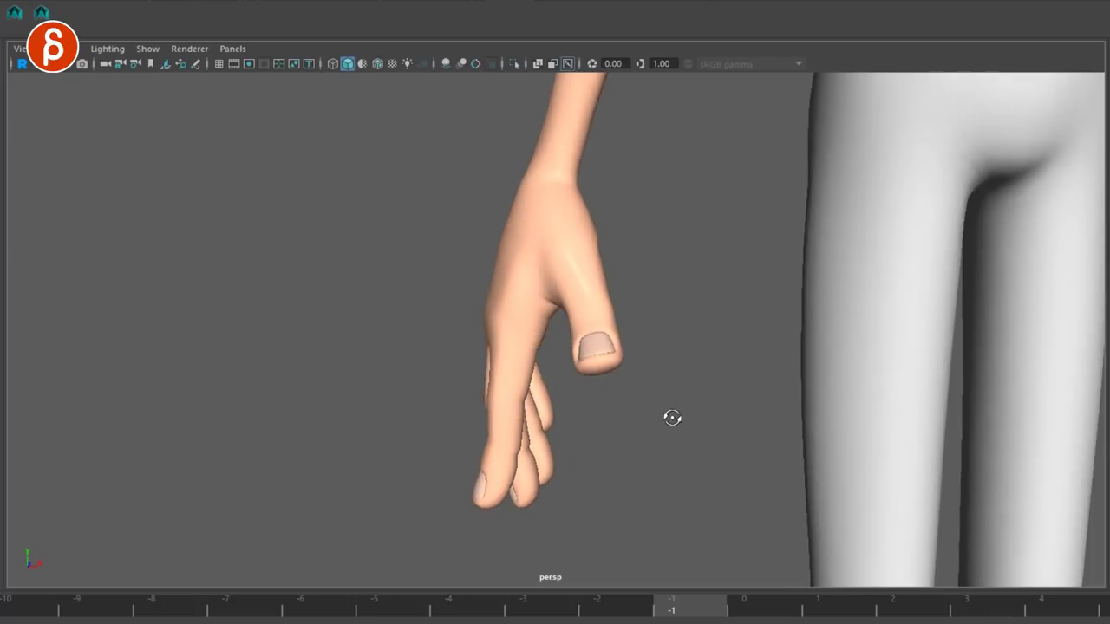
middle_click_drag(668, 417, 751, 325, "alt")
left_click_drag(678, 380, 417, 374, "alt")
middle_click_drag(417, 373, 530, 381, "alt")
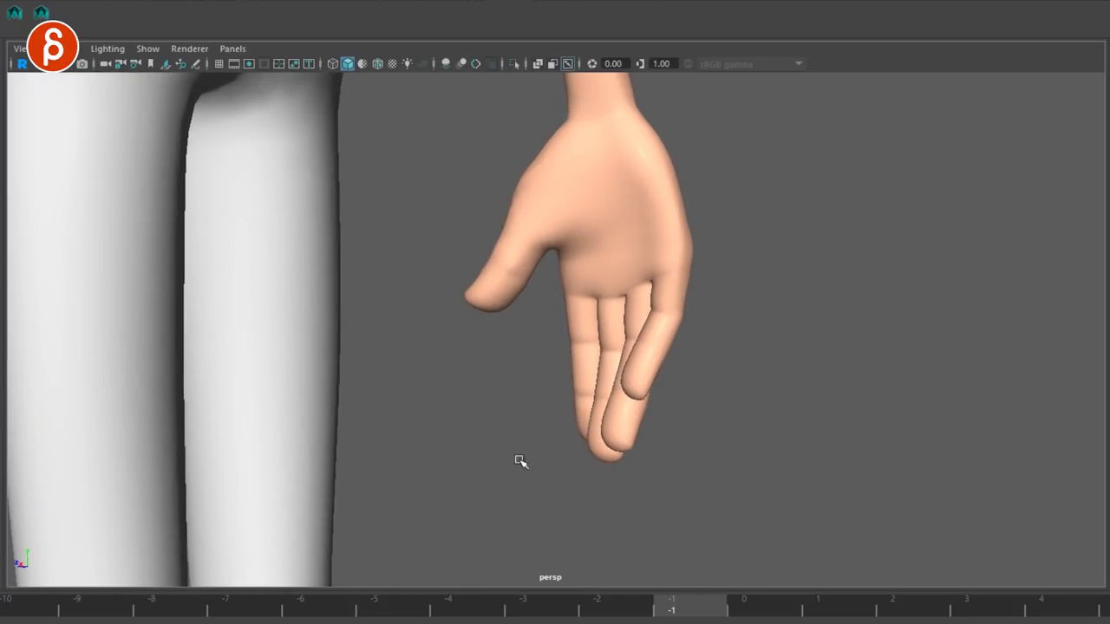
left_click_drag(491, 468, 744, 451, "alt")
left_click_drag(641, 423, 671, 478, "alt")
- Compare the hand pose at frame 0 with the neighbouring poses by stepping back and forth between frames
key("alt+period")
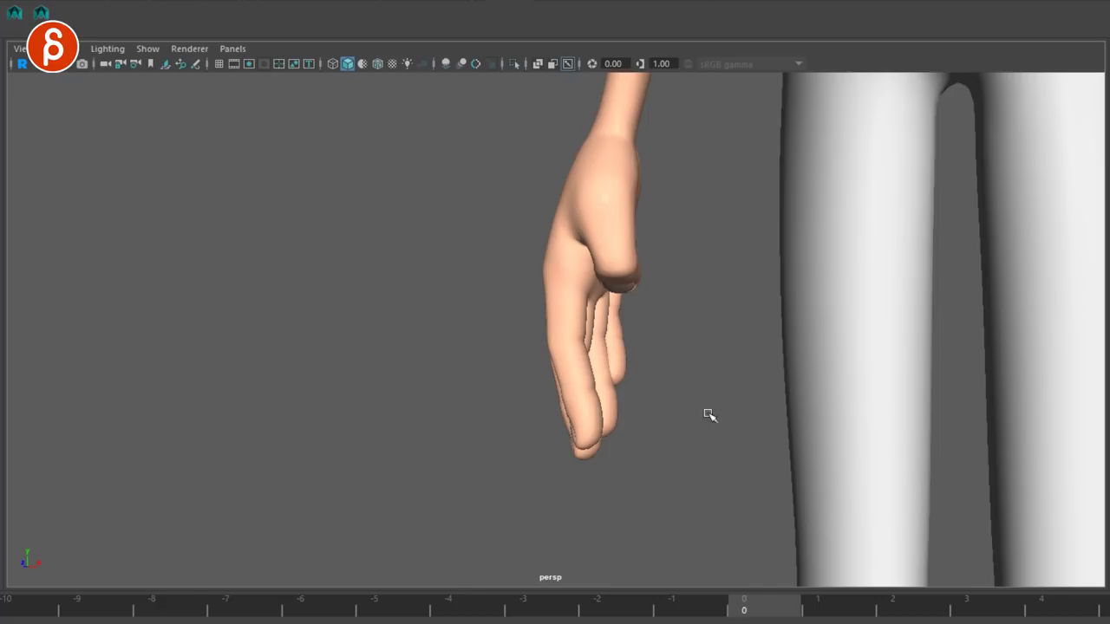
left_click_drag(709, 415, 551, 408, "alt")
left_click_drag(624, 467, 498, 463, "alt")
key("alt+comma")
key("alt+comma")
key("alt+comma")
key("alt+period")
key("alt+period")
key("alt+period")
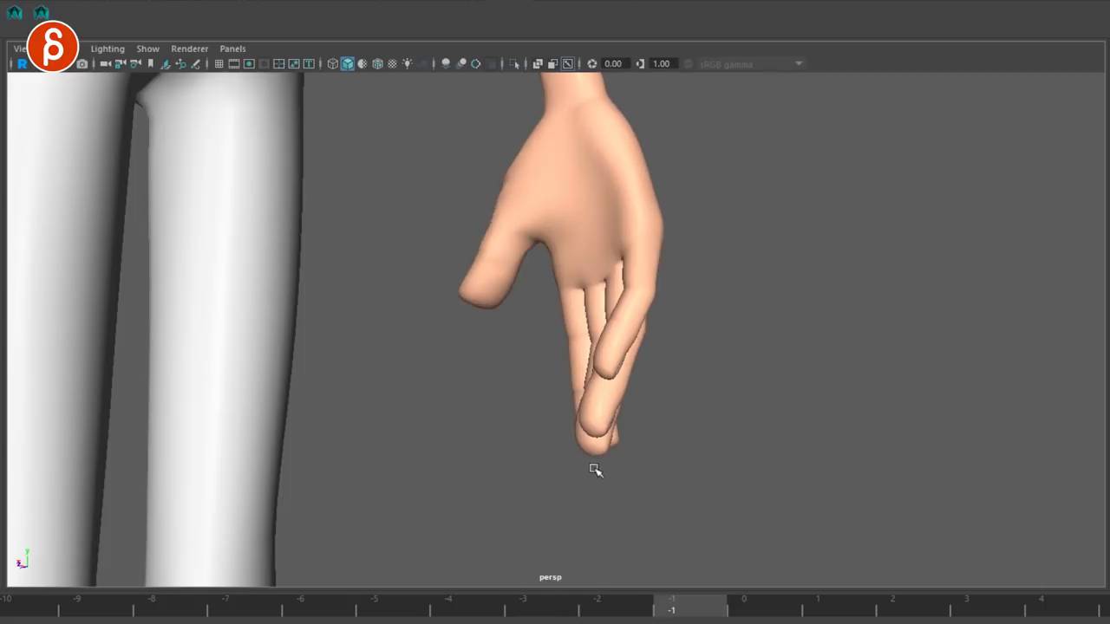
- Examine the right-hand poses from the palm side, starting at frame -10 and stepping forward to frame -3
left_click_drag(624, 476, 136, 571, "alt")
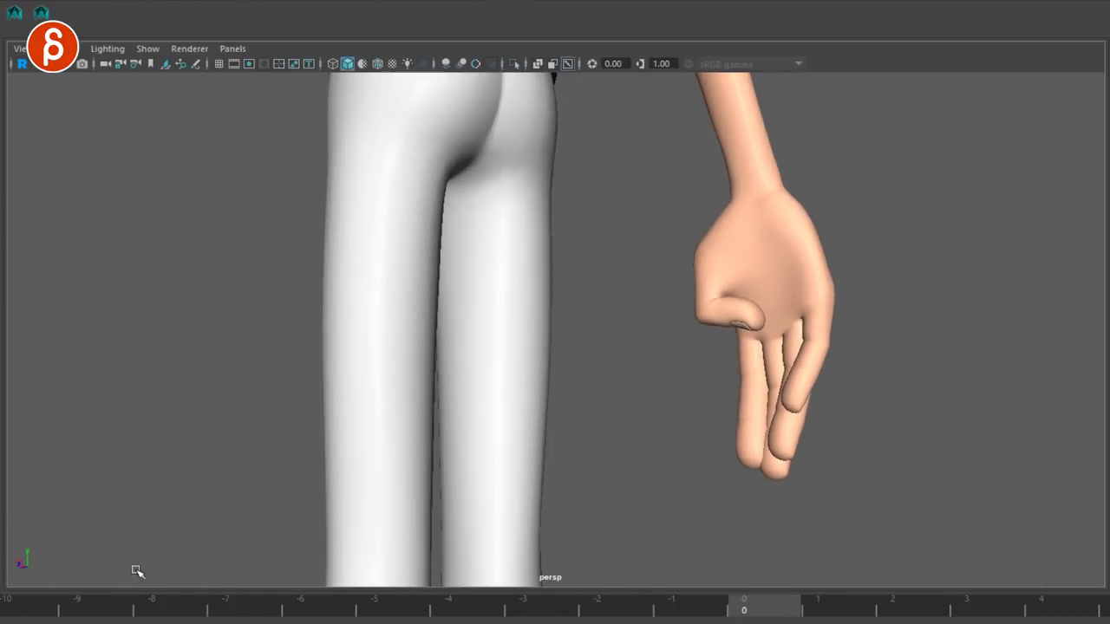
left_click(26, 610)
left_click_drag(532, 441, 616, 463, "alt")
key("alt+period")
key("alt+period")
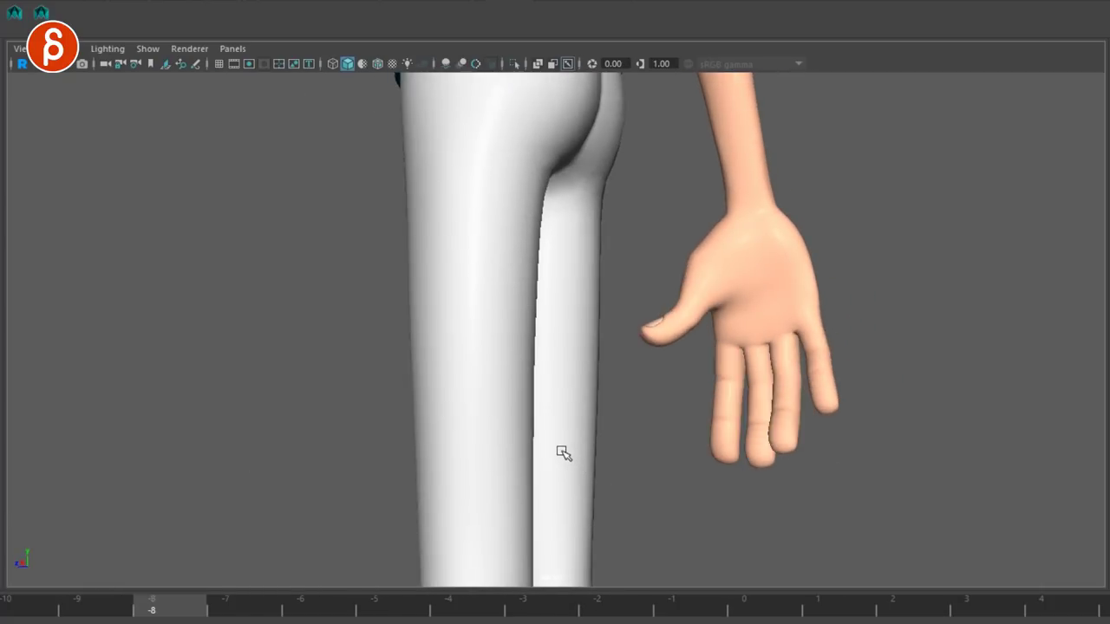
key("alt+period")
key("alt+period")
key("alt+period")
key("alt+period")
key("alt+period")
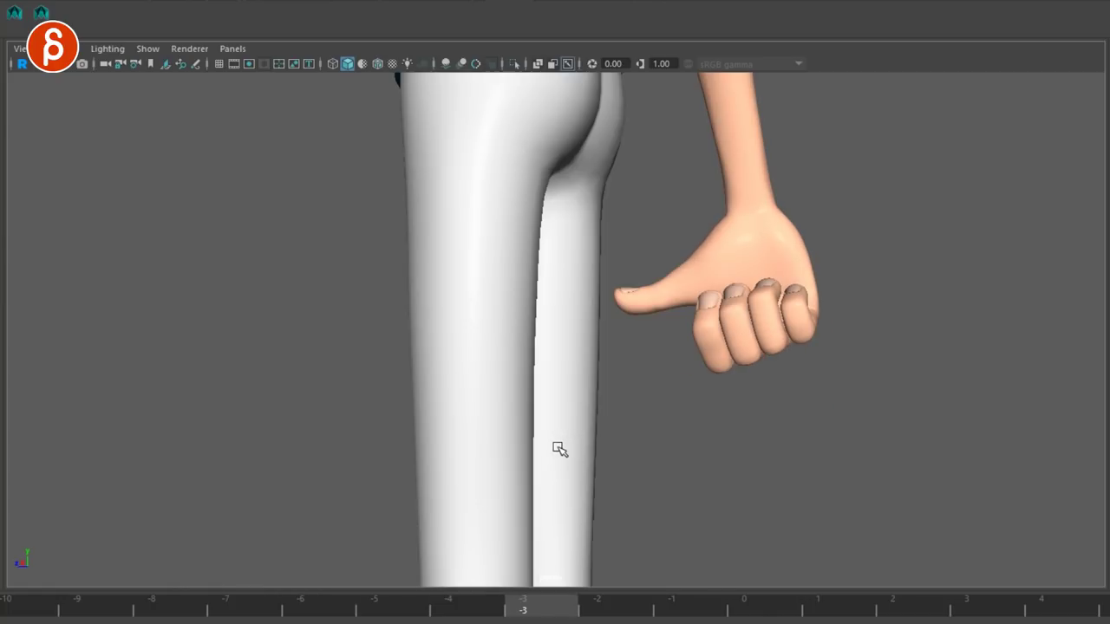
- Step back from frame -3 to frame -7 and examine those hand poses from the thumb side
key("alt+comma")
middle_click_drag(567, 417, 478, 374, "alt")
left_click_drag(478, 373, 639, 416, "alt")
key("alt+comma")
left_click_drag(538, 407, 597, 438, "alt")
key("alt+comma")
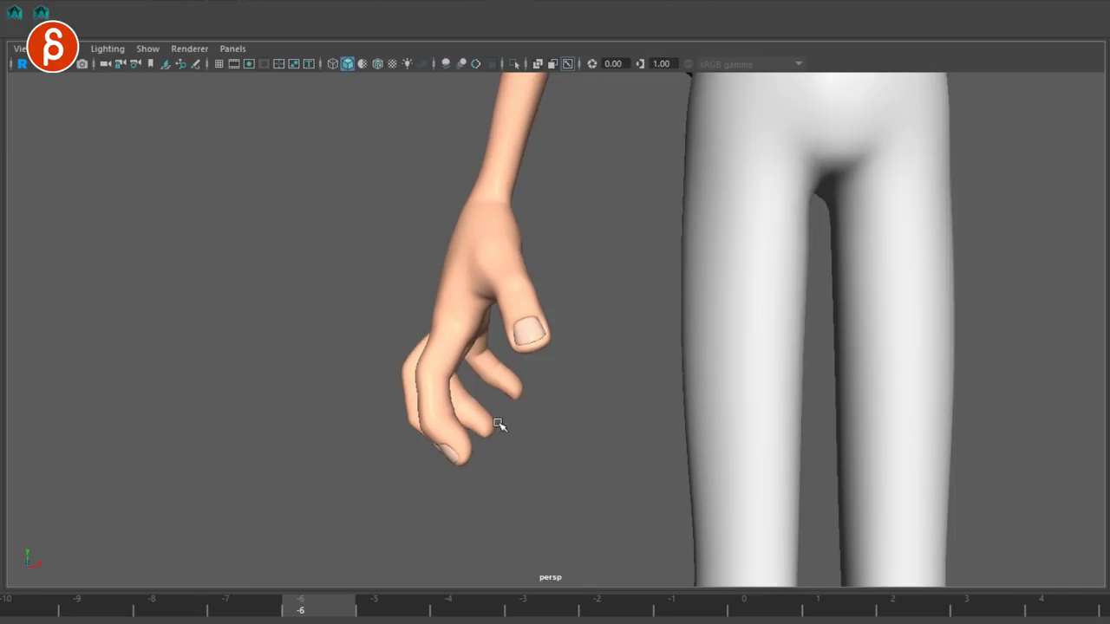
left_click_drag(499, 424, 467, 431, "alt")
key("alt+comma")
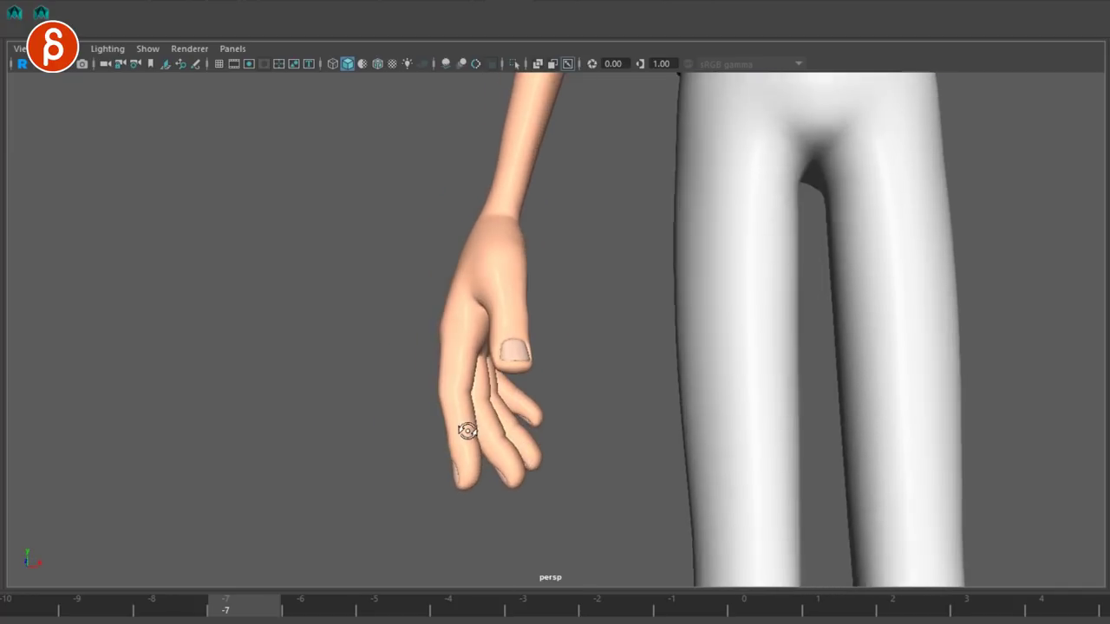
- Compare the hand poses from the thumb side by stepping forward to frame -2 and back to frame -9
key("alt+period")
key("alt+period")
key("alt+period")
key("alt+period")
key("alt+period")
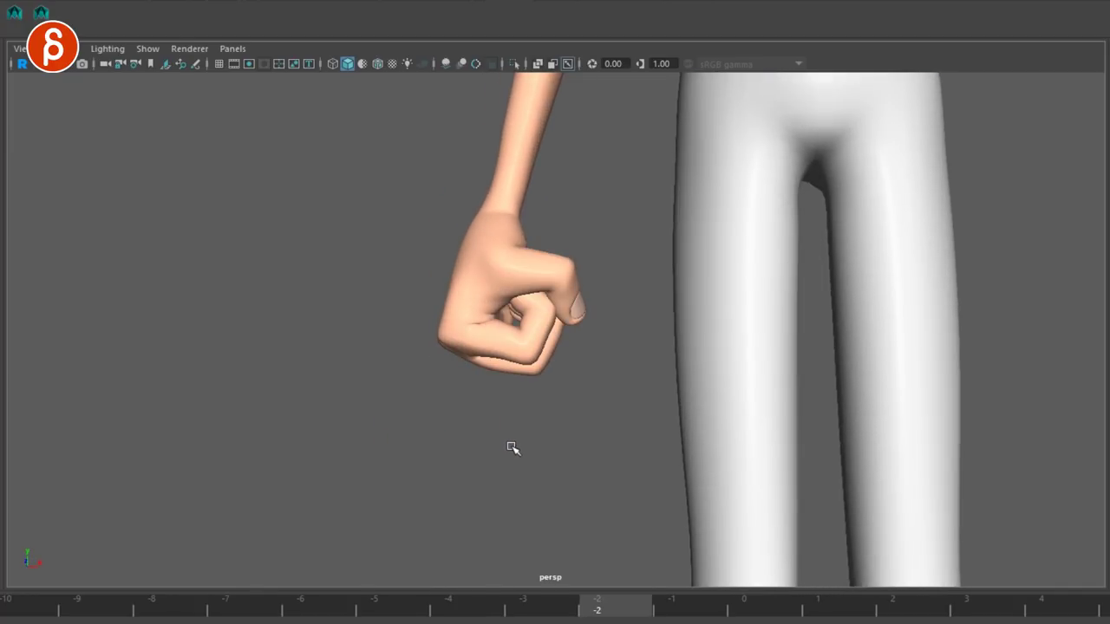
key("alt+comma")
key("alt+comma")
key("alt+comma")
key("alt+comma")
key("alt+comma")
key("alt+comma")
key("alt+comma")
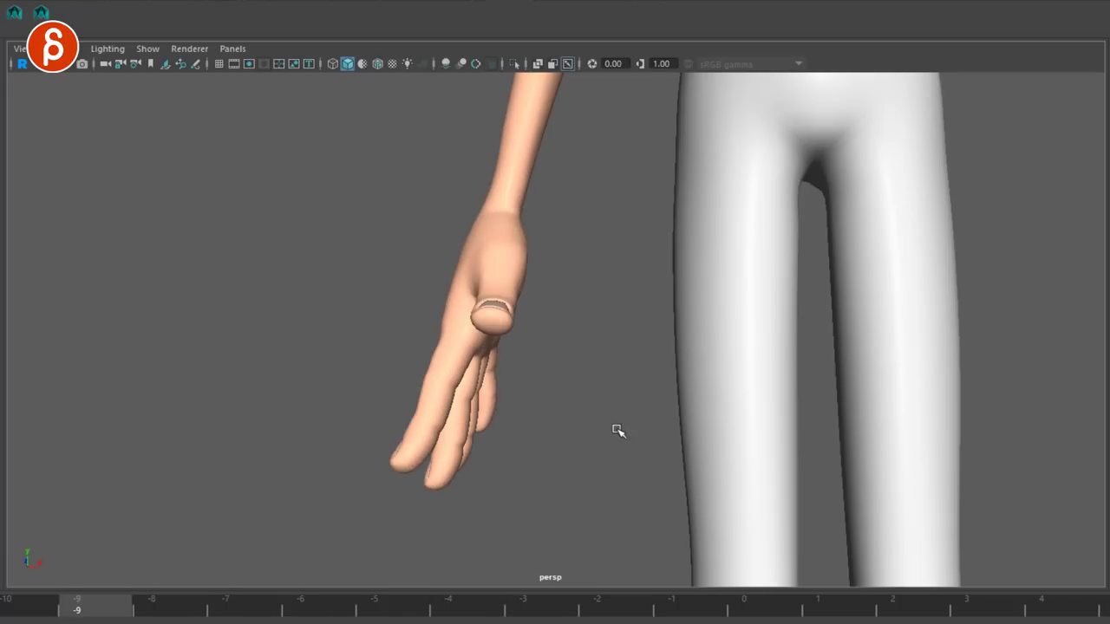
- Select all right-hand finger controls and apply the relaxed hand pose from frame -7 to the character's animation
left_click_drag(617, 431, 498, 381, "alt")
right_click_drag(499, 381, 533, 372, "alt")
middle_click_drag(532, 372, 766, 374, "alt")
right_click_drag(766, 373, 728, 416, "alt")
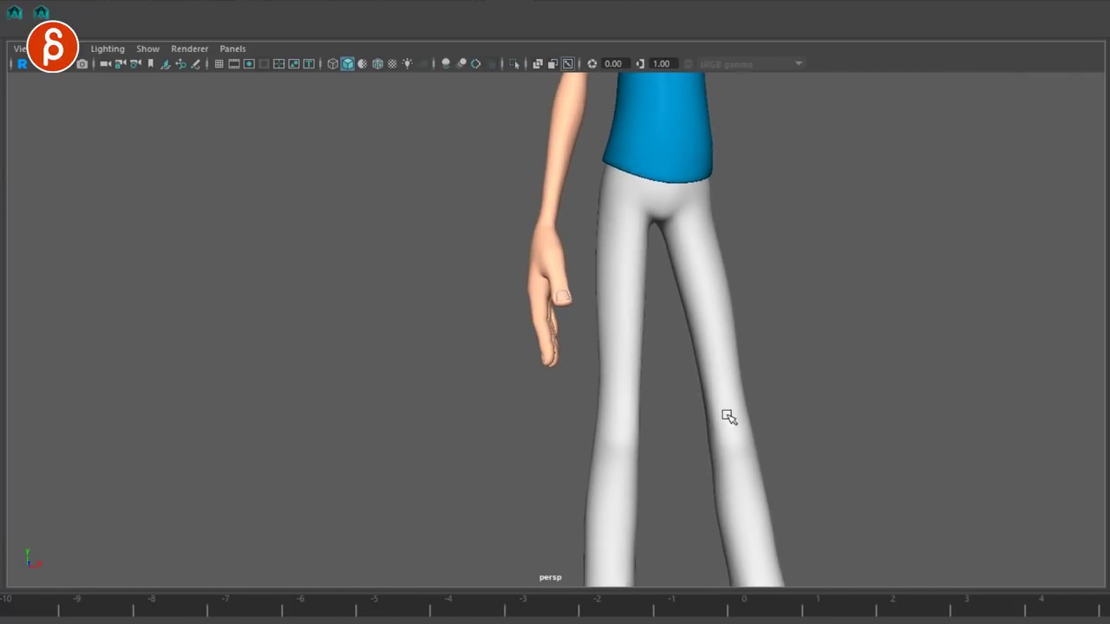
left_click_drag(729, 416, 699, 314, "alt")
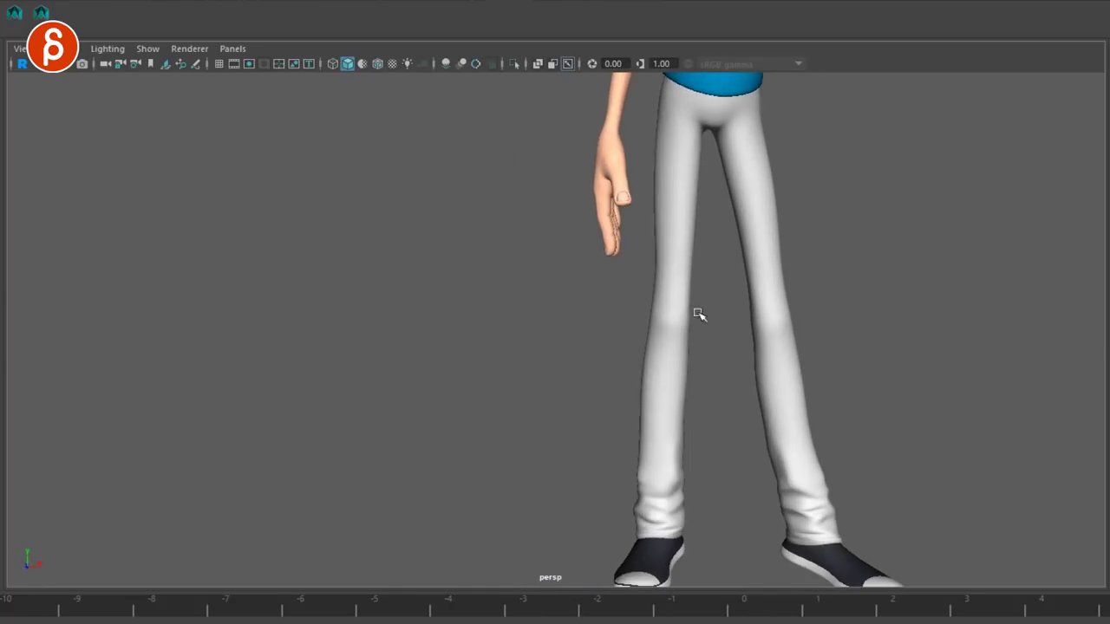
left_click(39, 13)
mouse_move(317, 609)
left_mouse_down()
mouse_move(549, 616)
mouse_move(232, 612)
left_mouse_up()
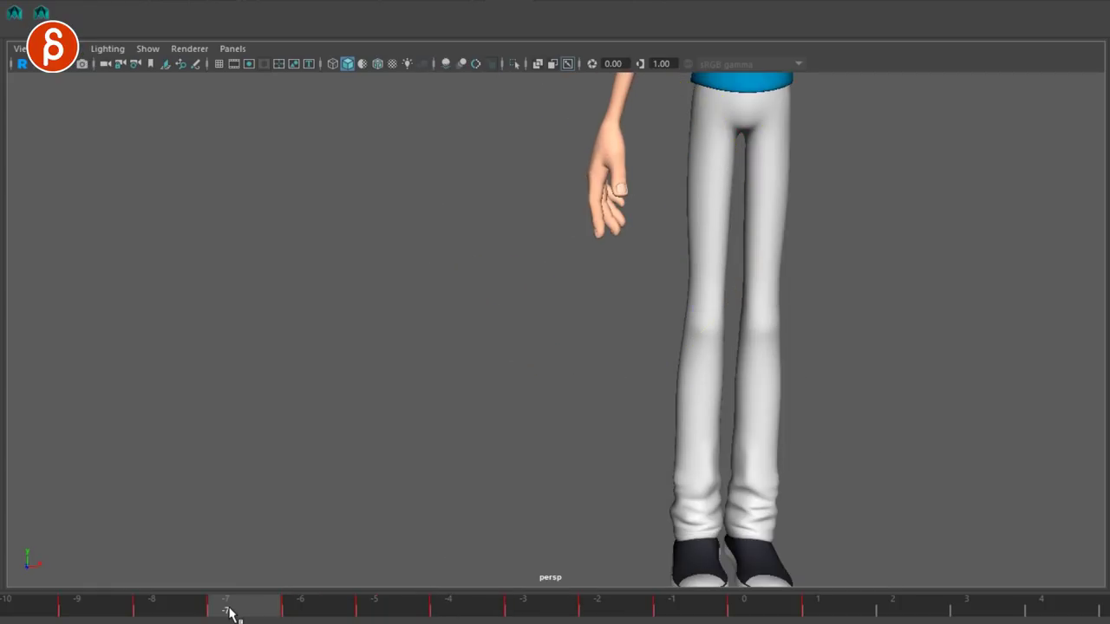
left_click_drag(535, 389, 368, 448, "alt")
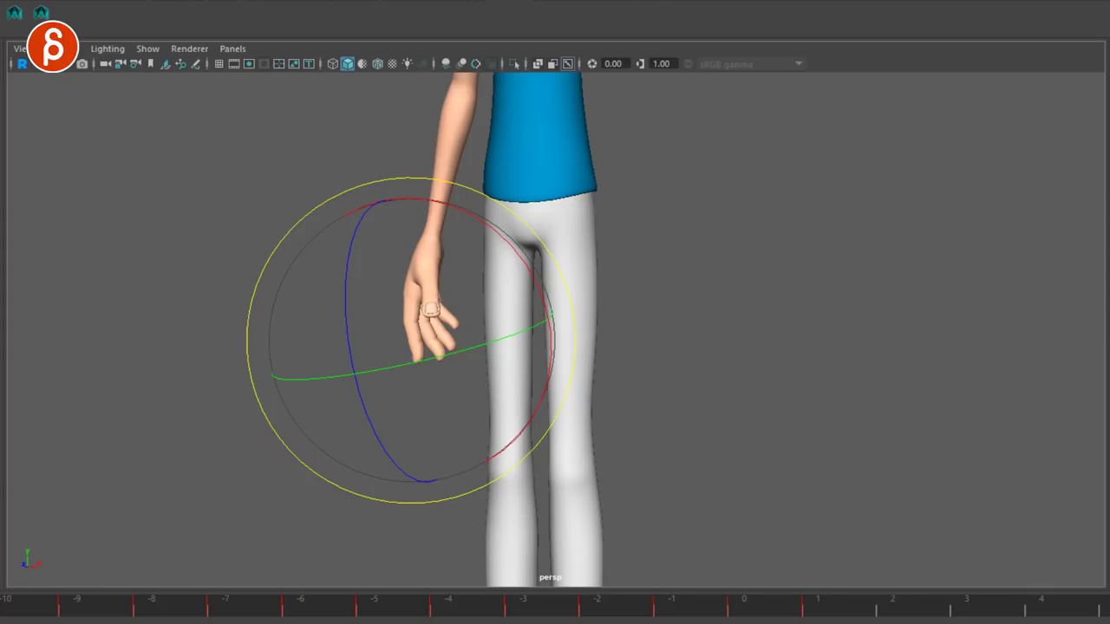
- Step through the animation's keyframes to check the relaxed right-hand pose, and examine the hand from several angles without the finger selection
key("period")
key("period")
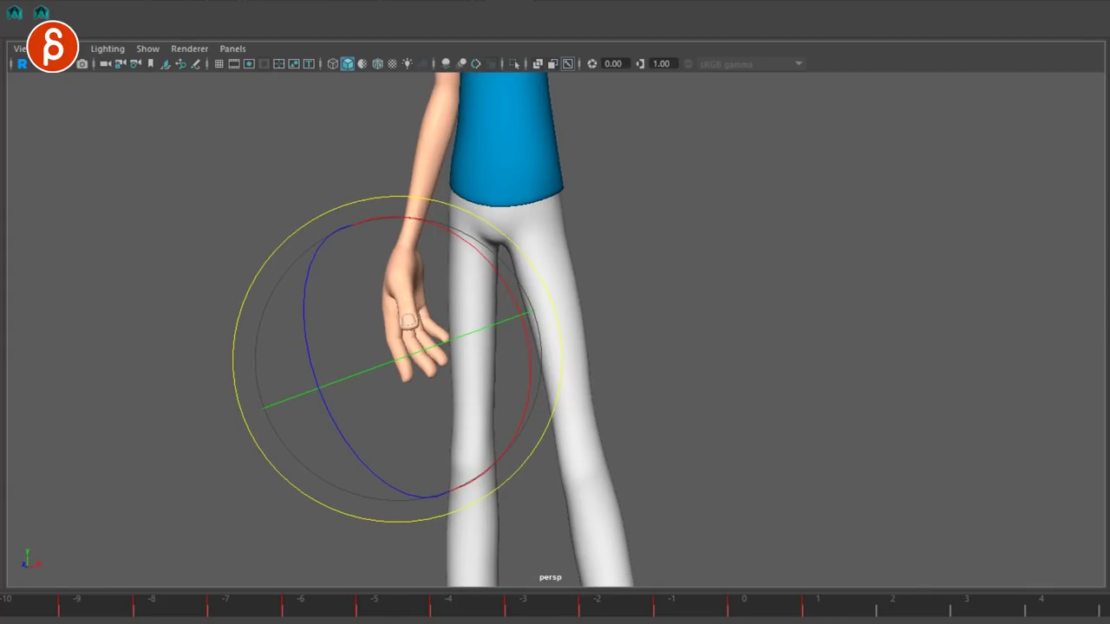
key("period")
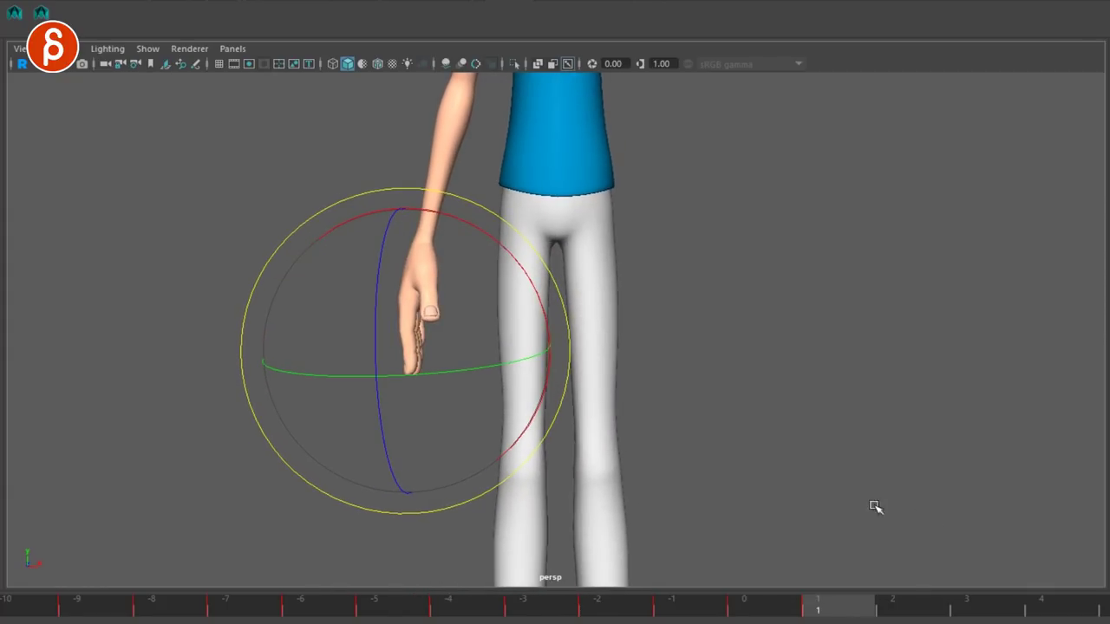
key("period")
key("period")
key("period")
key("period")
key("period")
key("period")
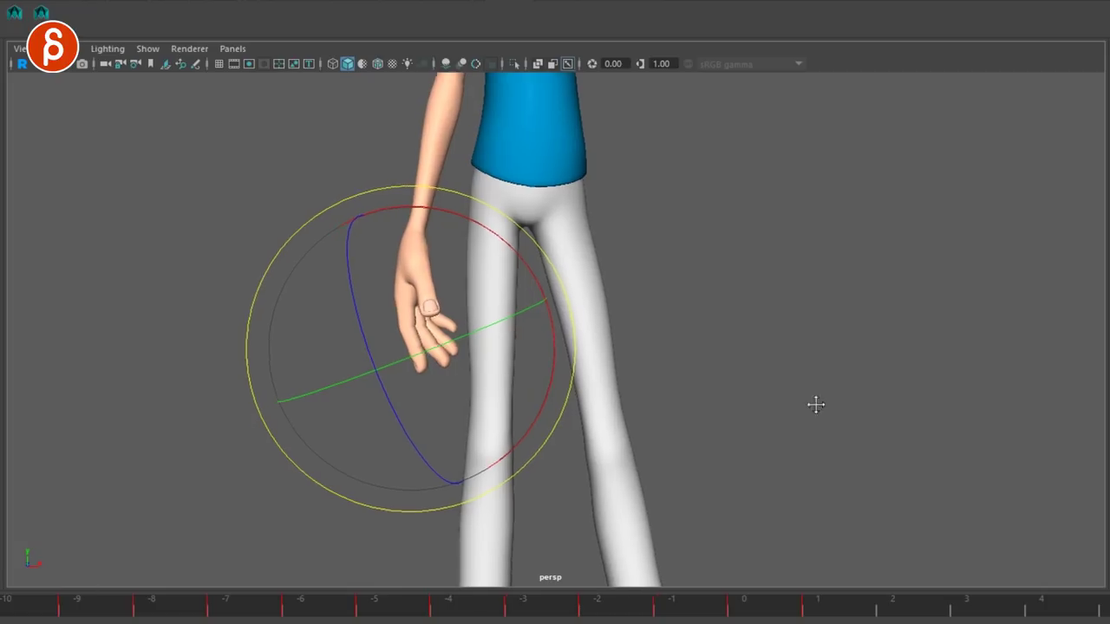
left_click(817, 388)
left_click_drag(885, 357, 842, 396, "alt")
scroll(1015, 503, "up", 5)
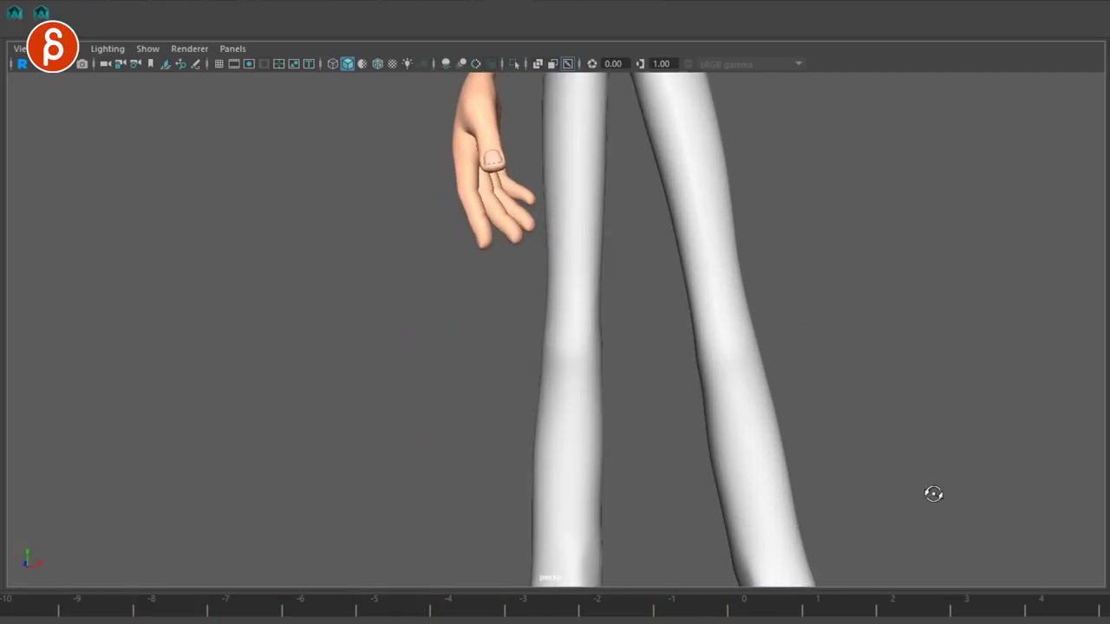
mouse_move(760, 339)
left_mouse_down("alt")
mouse_move(564, 355)
mouse_move(570, 307)
mouse_move(632, 441)
mouse_move(944, 407)
mouse_move(916, 413)
mouse_move(716, 335)
mouse_move(733, 391)
mouse_move(649, 384)
mouse_move(438, 276)
left_mouse_up("alt")
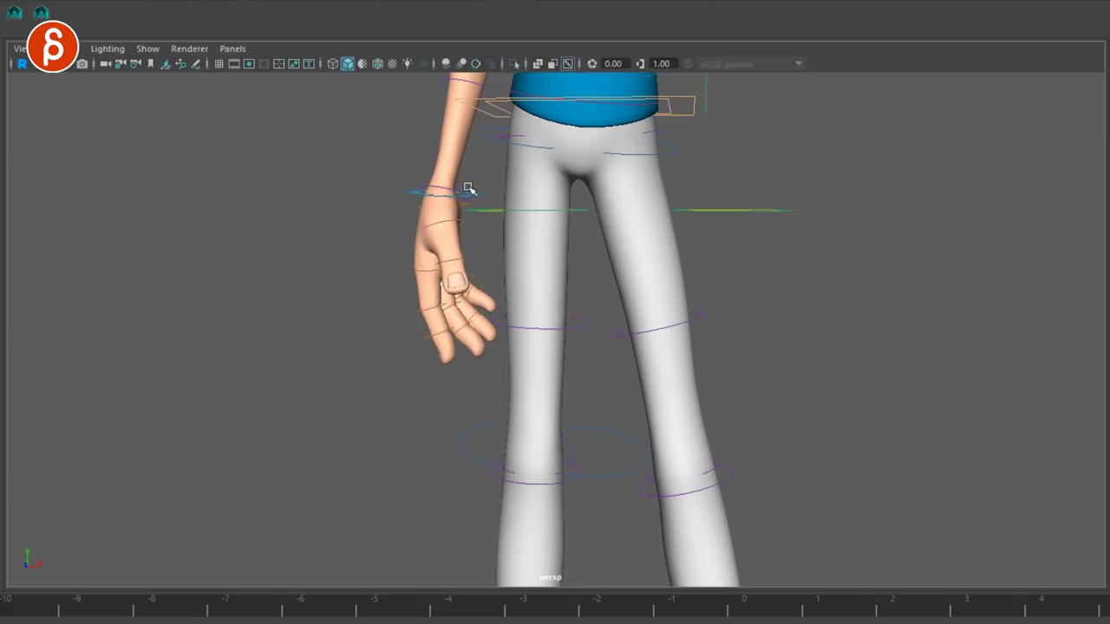
- Select the controls around the right wrist, clear the selection and examine the arm and hand in the full pose
left_click(468, 188)
left_click_drag(471, 168, 355, 257)
left_click(719, 295)
left_click_drag(792, 379, 742, 344, "alt")
left_click_drag(733, 382, 754, 389, "alt")
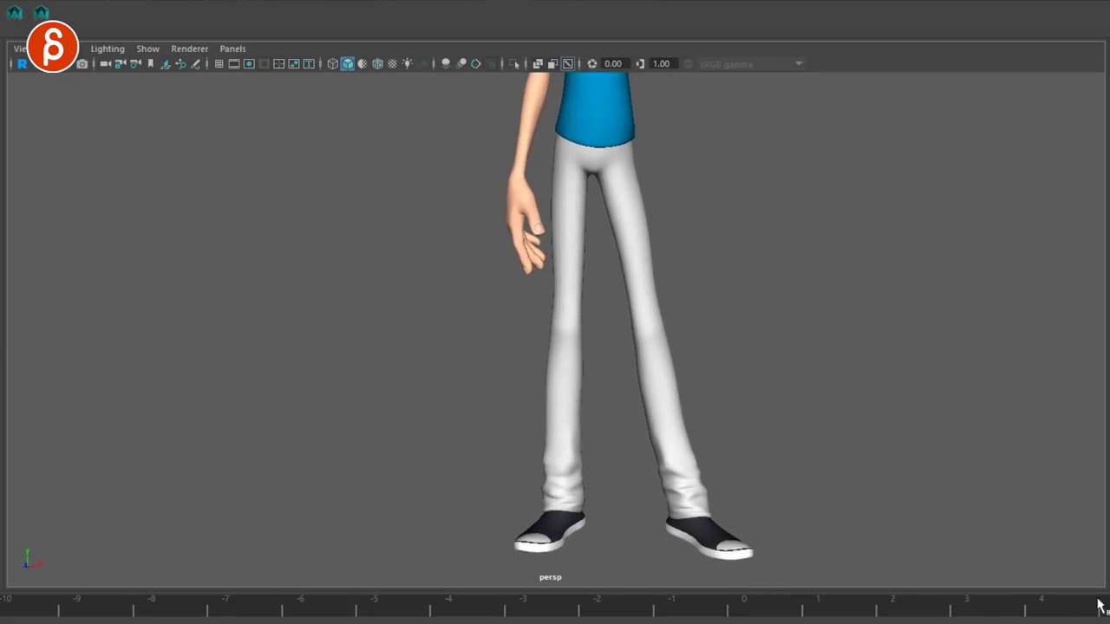
- Copy the curled hand pose from frame -6 to frame 5 and select the index finger's middle and tip controls for rotating
left_click_drag(1100, 605, 827, 496, "alt")
left_click(286, 612)
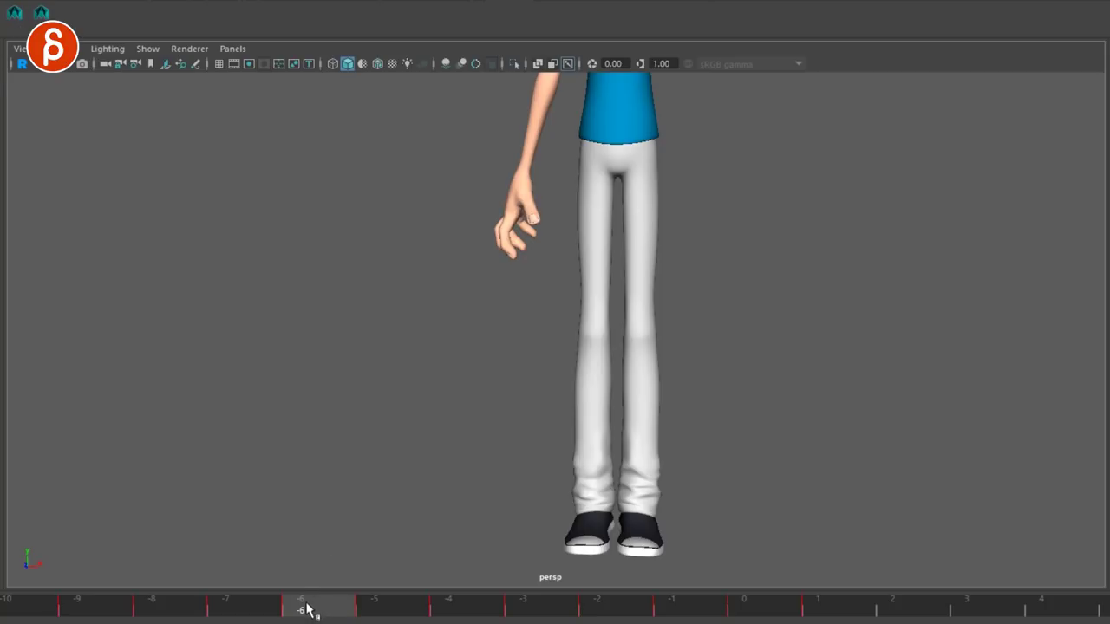
left_click(1051, 617)
right_click_drag(877, 399, 913, 553, "alt")
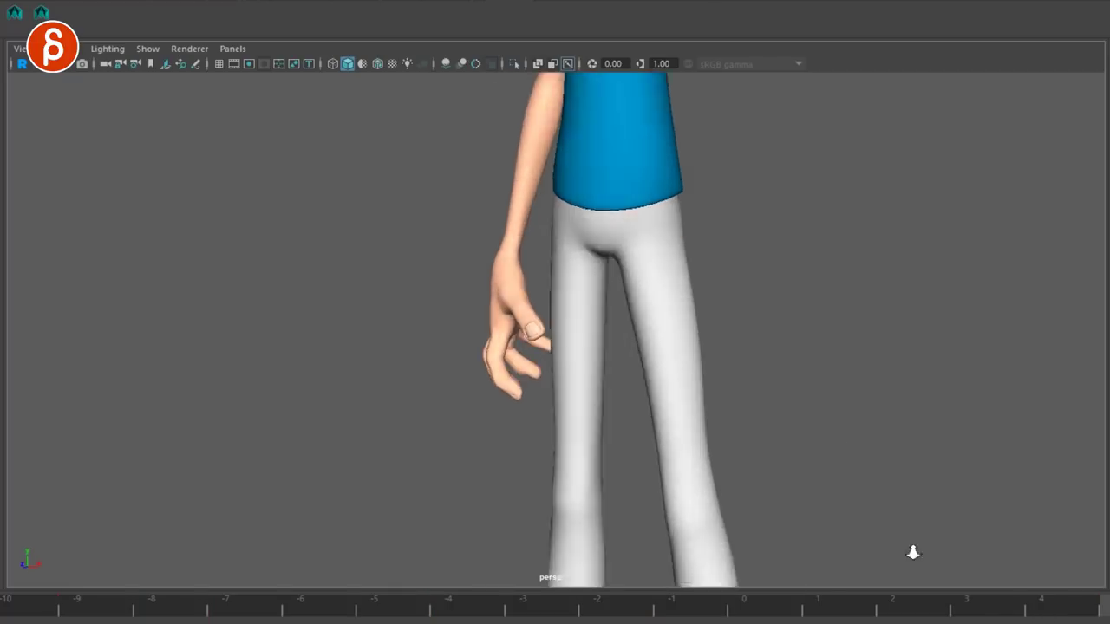
left_click_drag(913, 553, 834, 423, "alt")
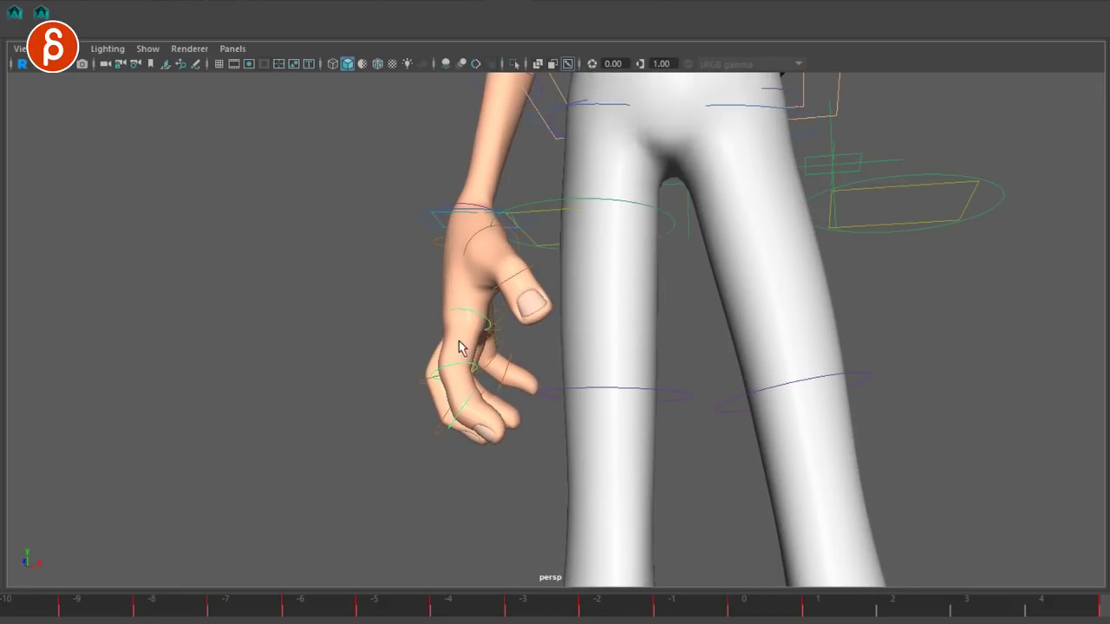
left_click(448, 423)
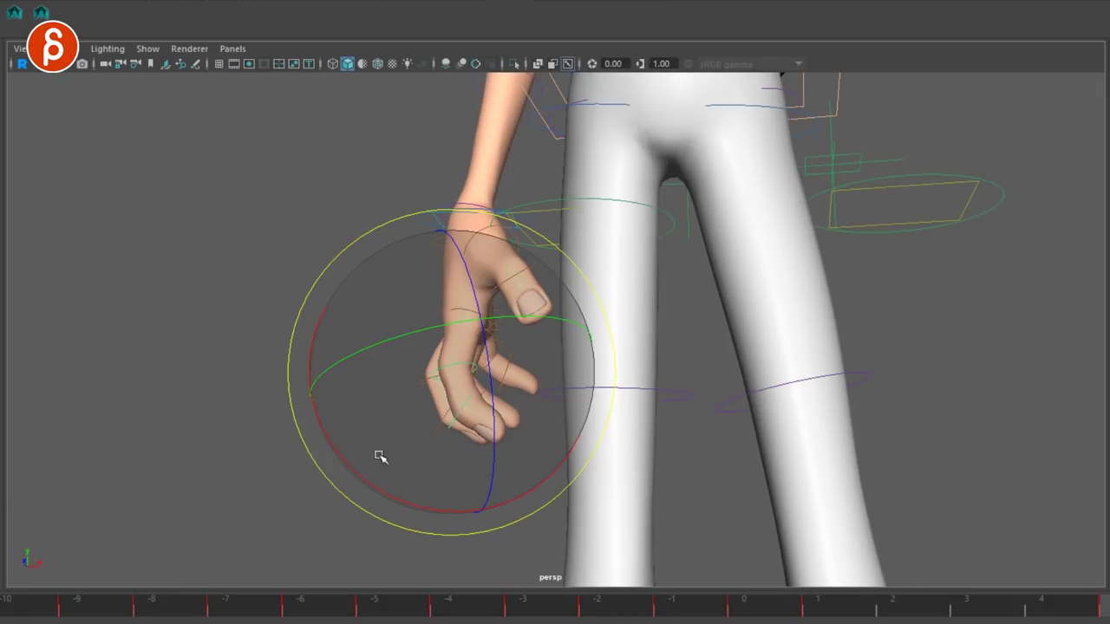
left_click(294, 380)
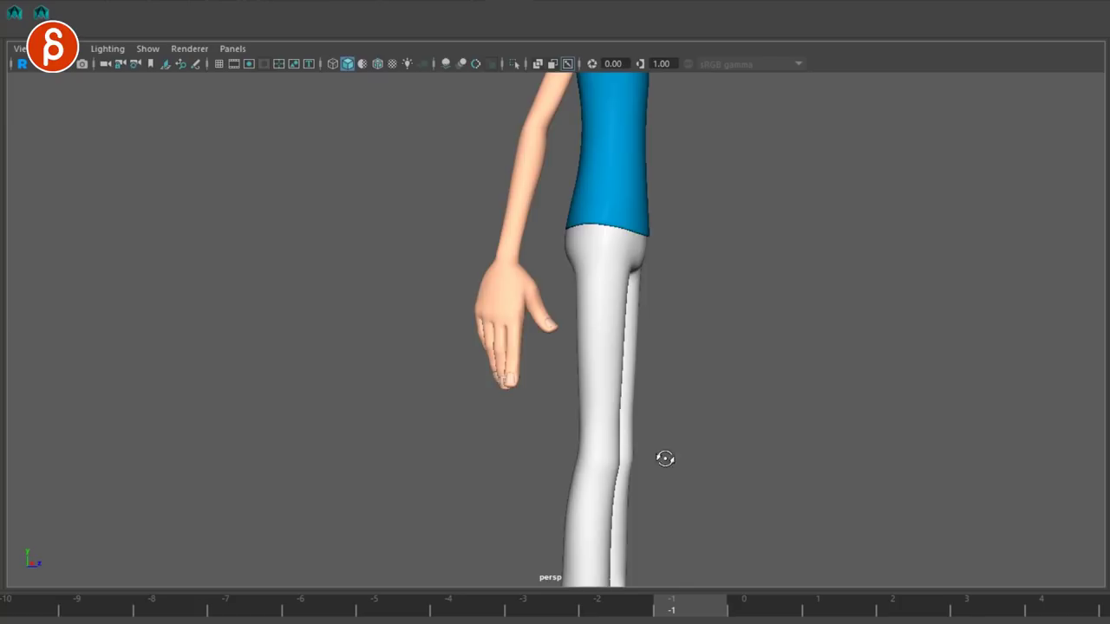
- Compare the right-hand poses at frames -1 and -7 from the palm and thumb sides
left_click_drag(665, 459, 441, 478, "alt")
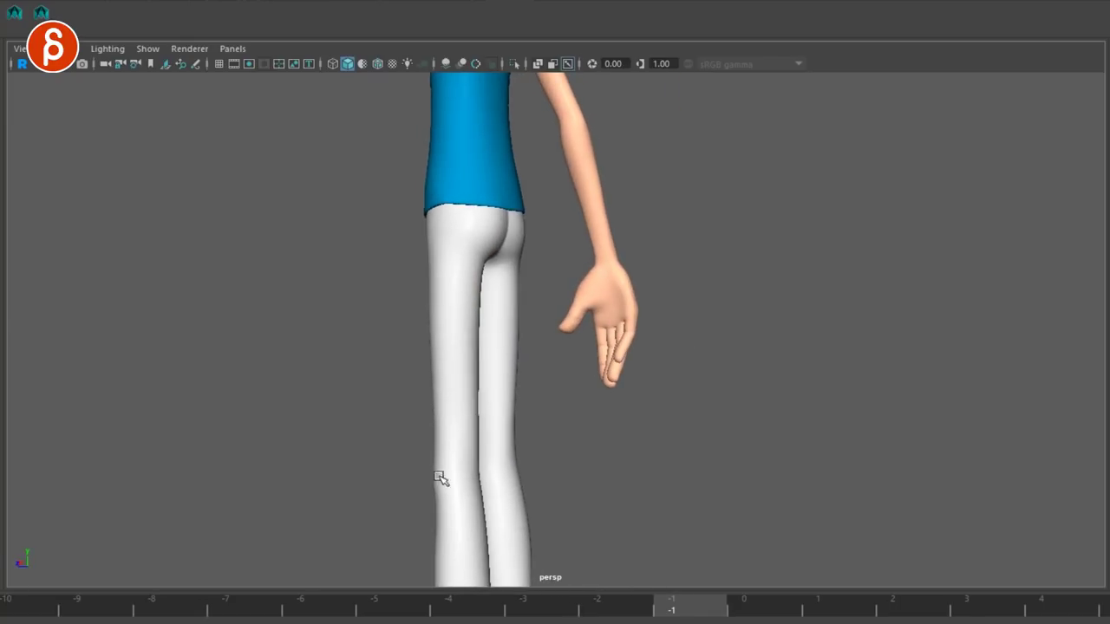
left_click_drag(337, 616, 602, 617)
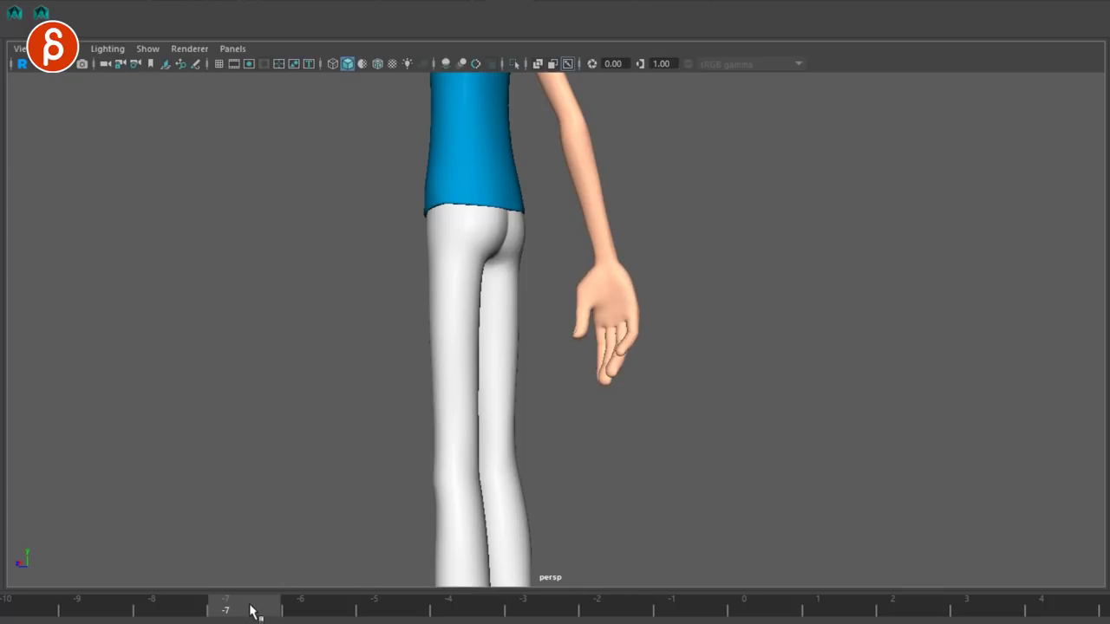
left_click_drag(303, 521, 509, 452, "alt")
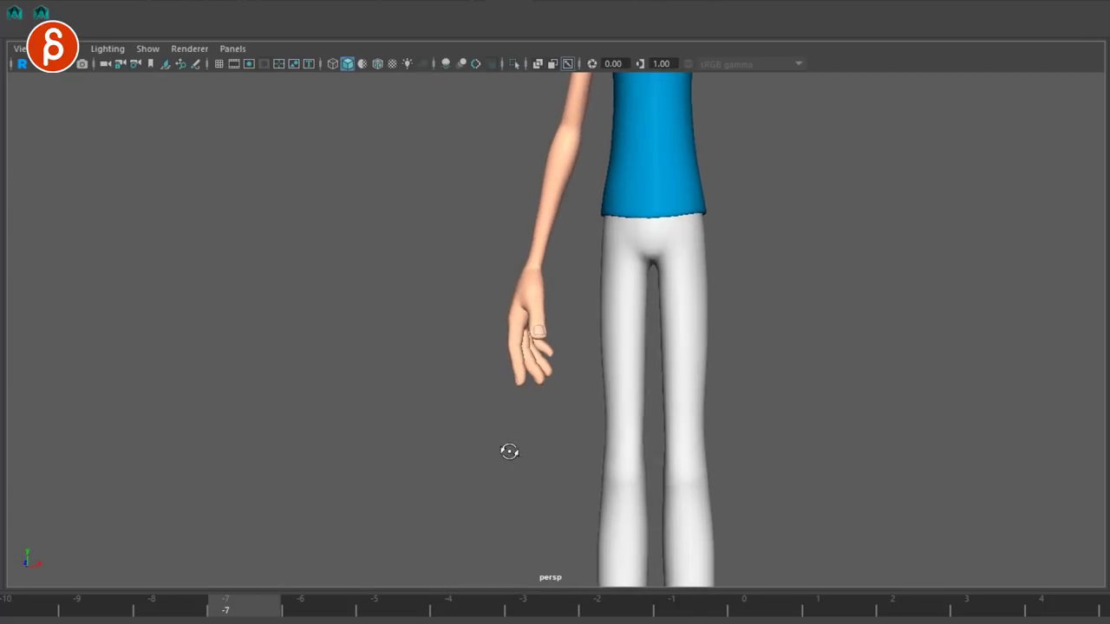